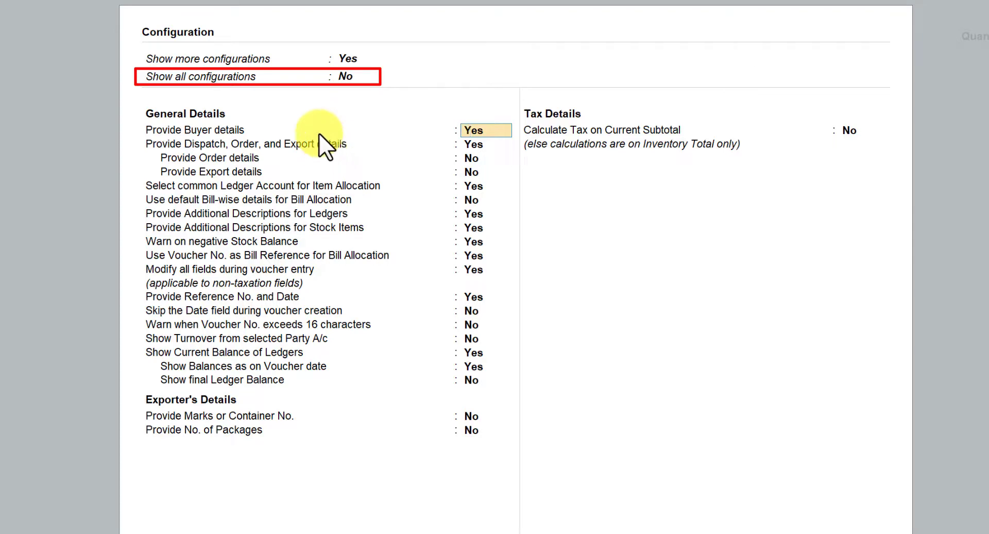
# Set Show all configurations to Yes in the sales voucher configuration and save the settings
pyautogui.click(346, 77)
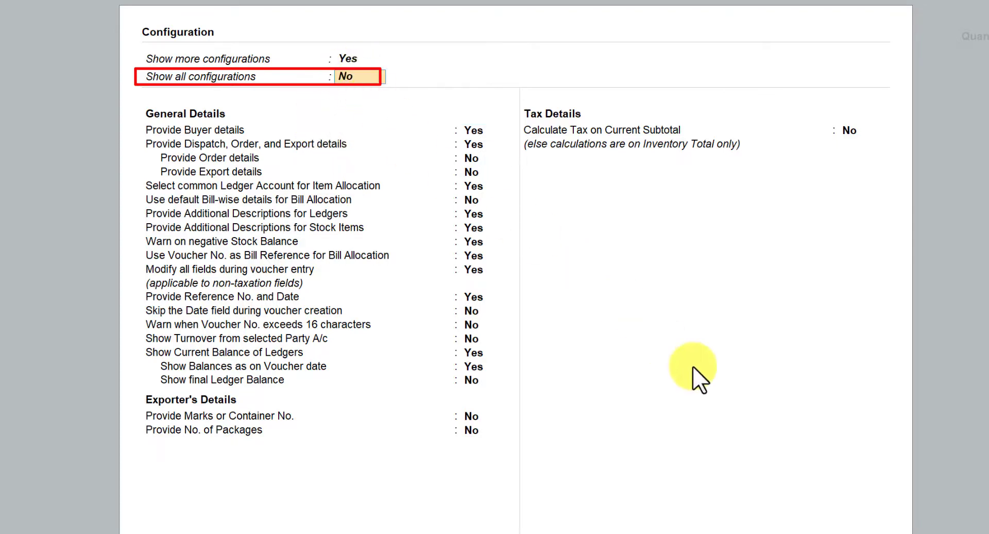
pyautogui.write('y')
pyautogui.press('Return')
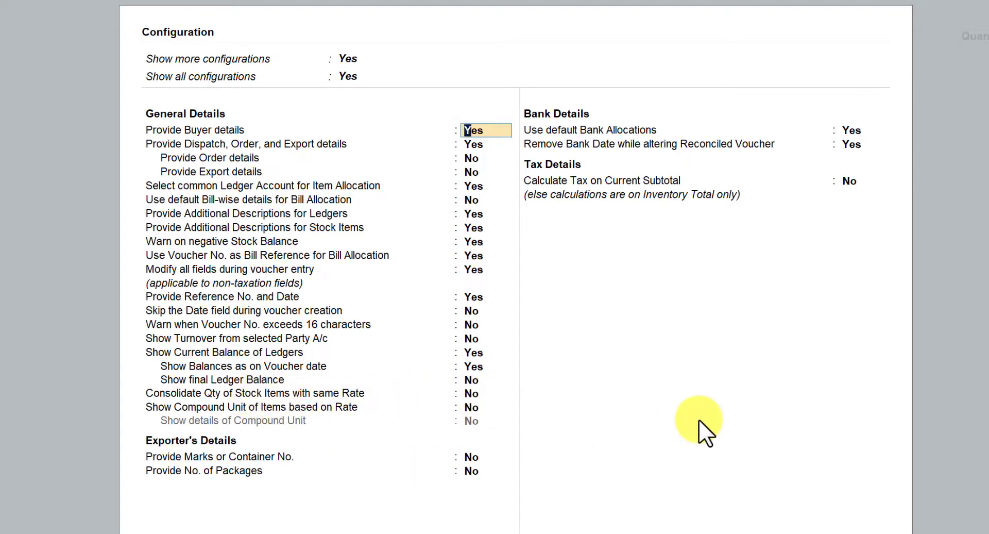
pyautogui.hotkey('ctrl', 'a')
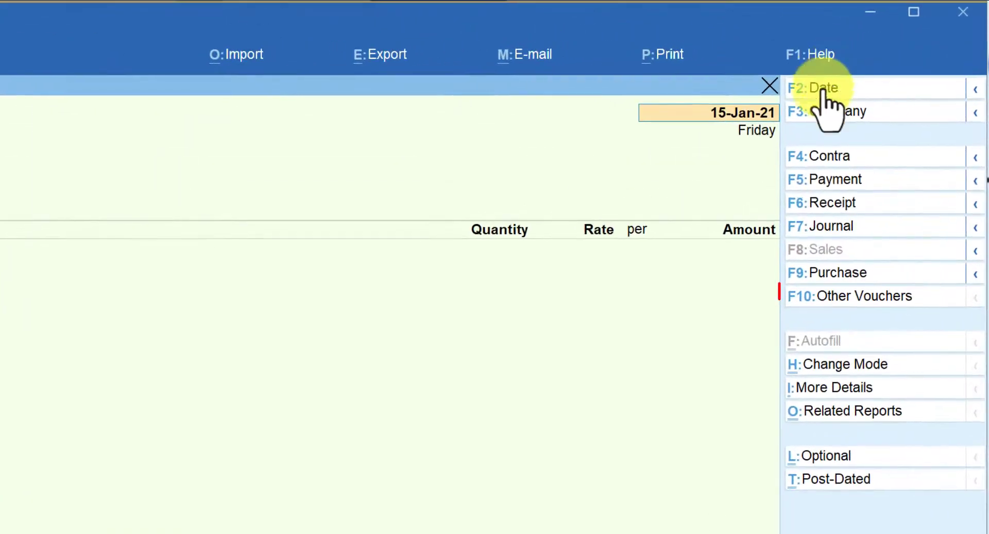
# Change the voucher type from Sales to Delivery Note
pyautogui.click(853, 298)
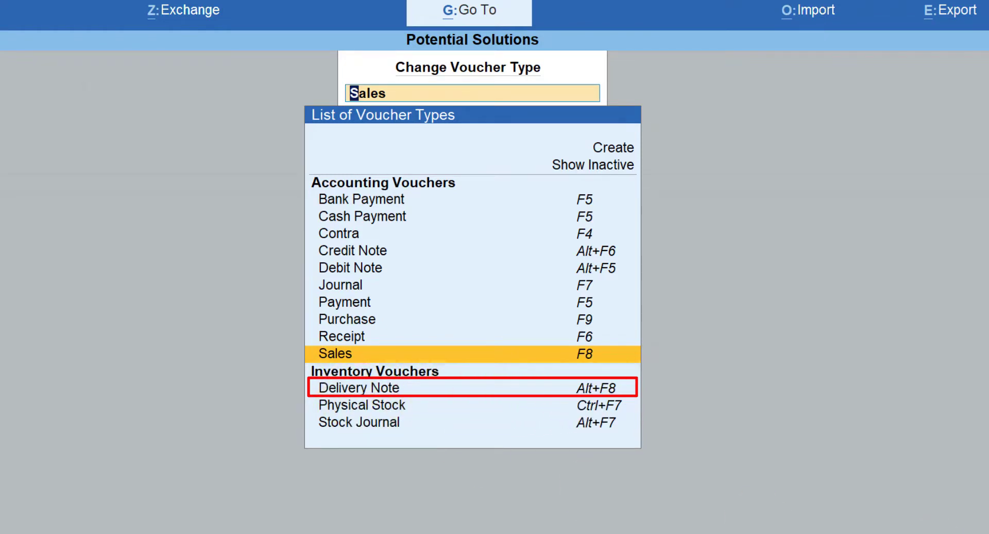
pyautogui.press('Down')
pyautogui.press('Down')
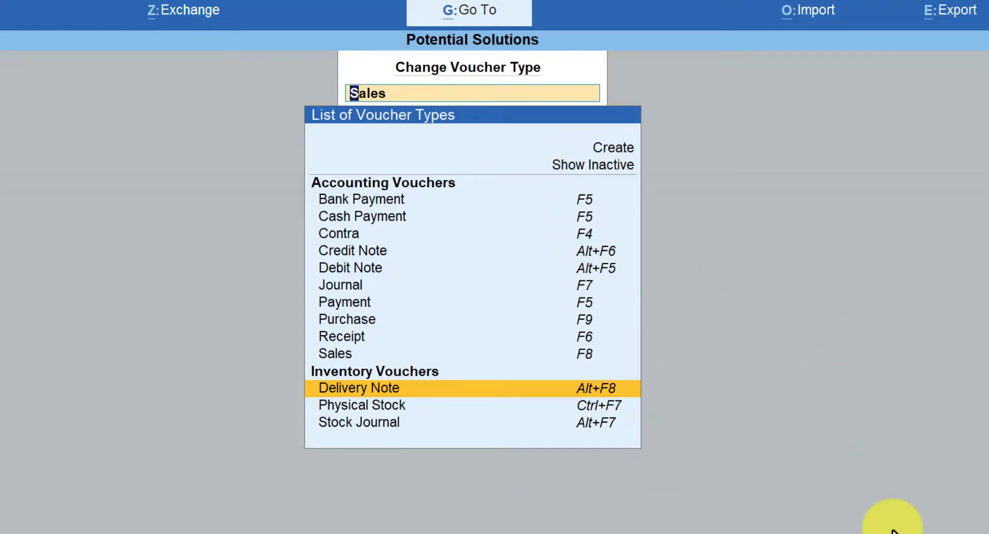
pyautogui.press('Return')
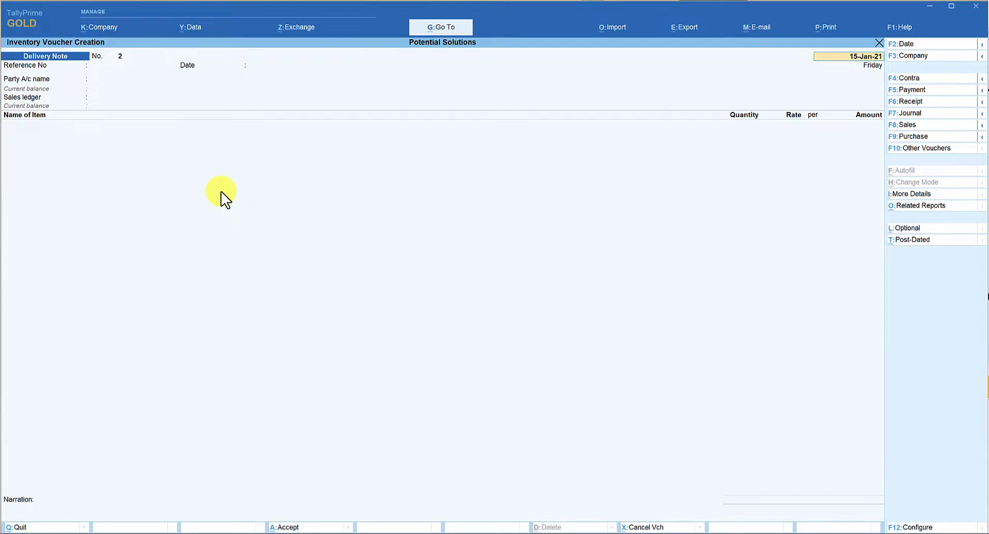
# Choose India Mart as the delivery note's party account, leaving the reference fields blank and accepting the order and party details as they are
pyautogui.press('Return')
pyautogui.press('Return')
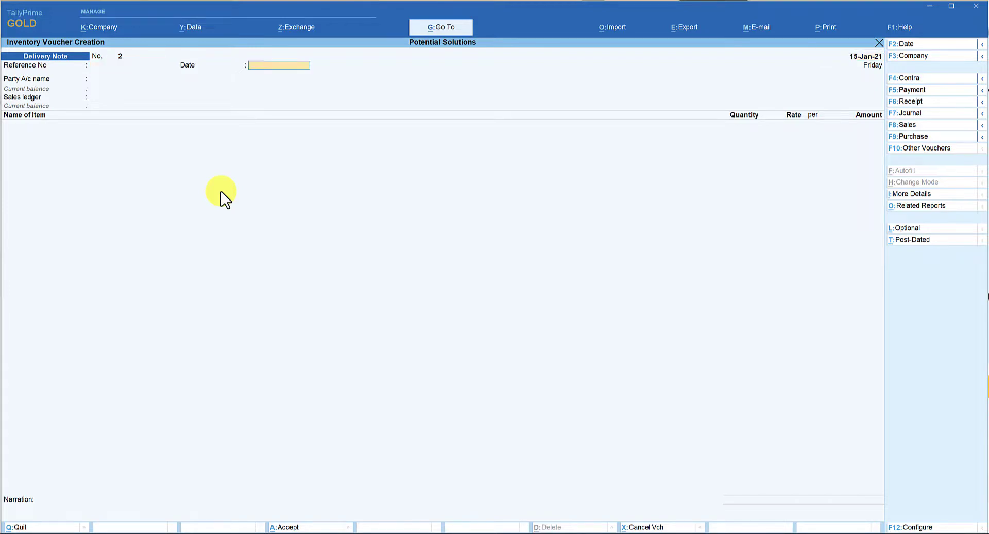
pyautogui.press('Return')
pyautogui.write('Ind')
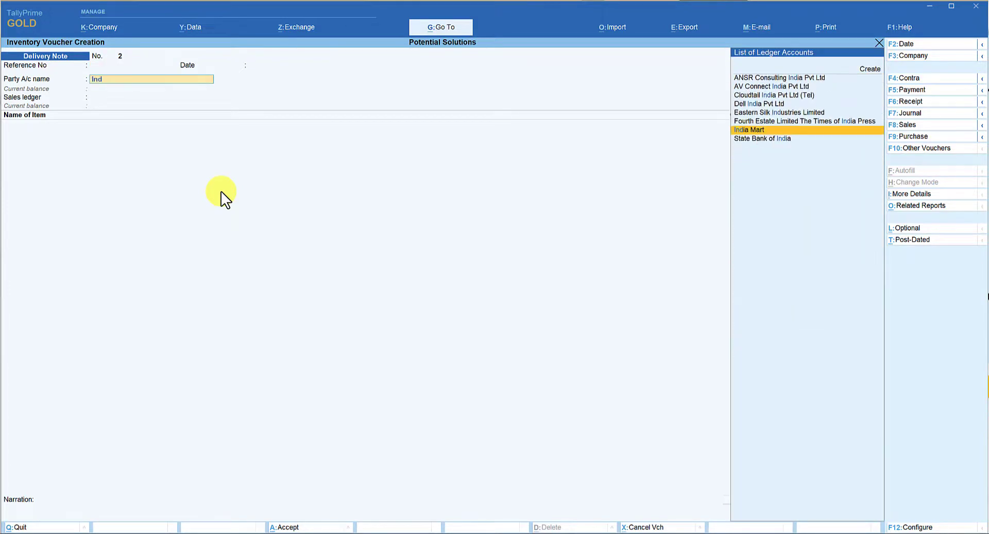
pyautogui.press('Return')
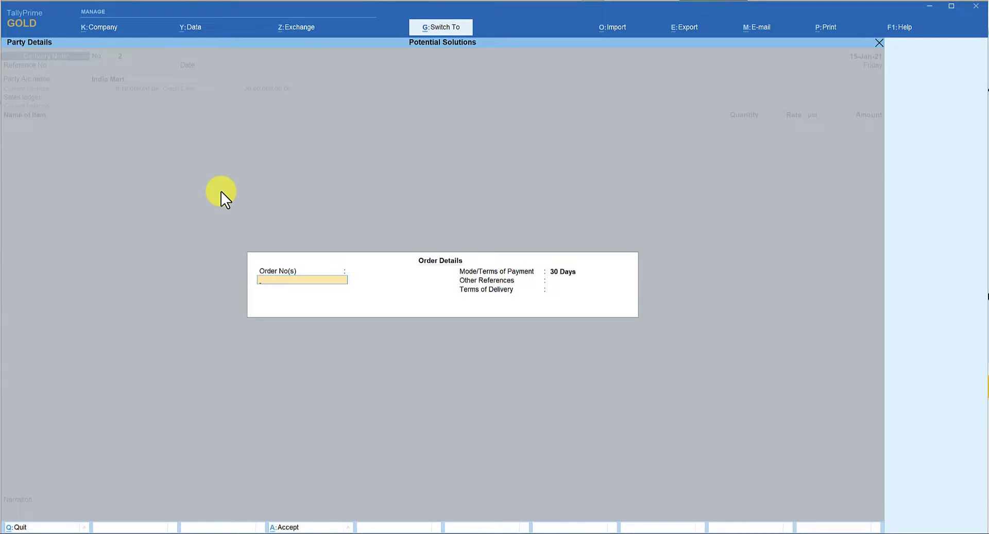
pyautogui.hotkey('ctrl', 'a')
pyautogui.hotkey('ctrl', 'a')
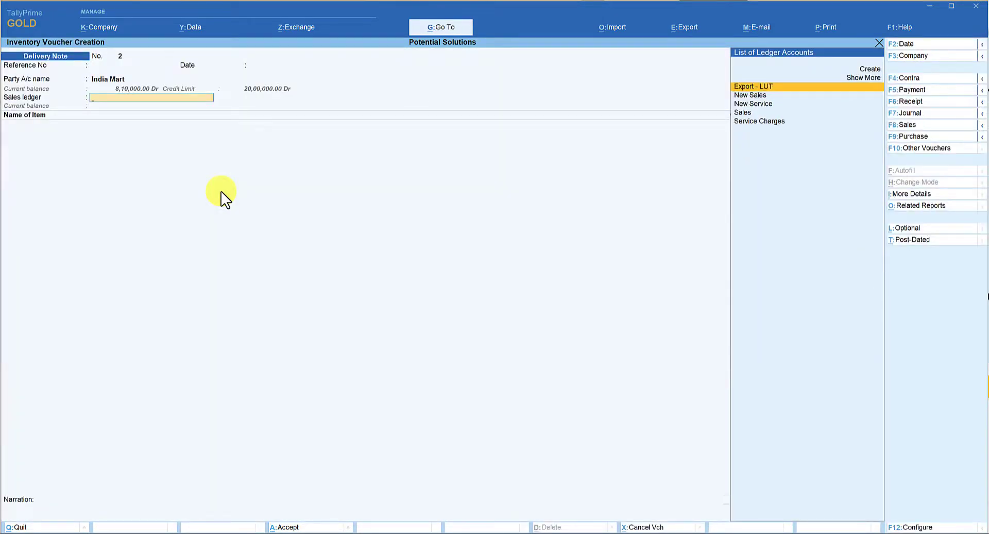
# Choose Sales as the sales ledger of the delivery note
pyautogui.press('Down')
pyautogui.press('Down')
pyautogui.press('Down')
pyautogui.press('Return')
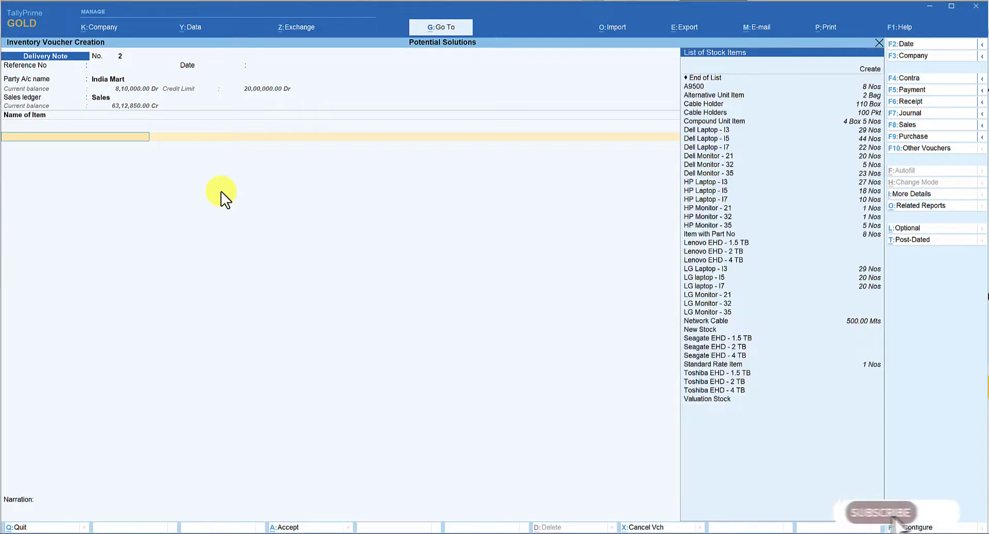
# Select Dell Laptop - I3 as the first stock item, leaving its description blank
pyautogui.press('Down')
pyautogui.press('Down')
pyautogui.press('Down')
pyautogui.press('Down')
pyautogui.press('Down')
pyautogui.press('Down')
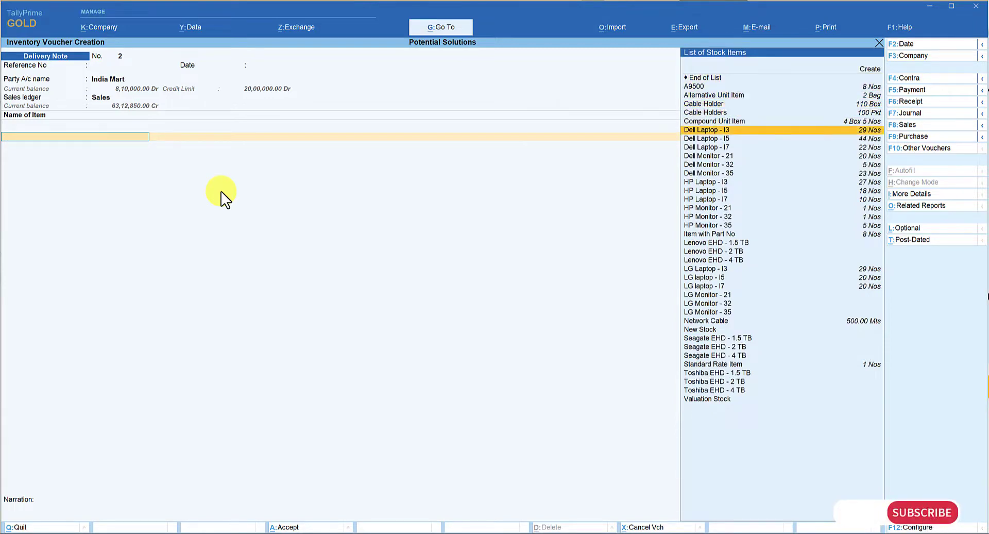
pyautogui.press('Return')
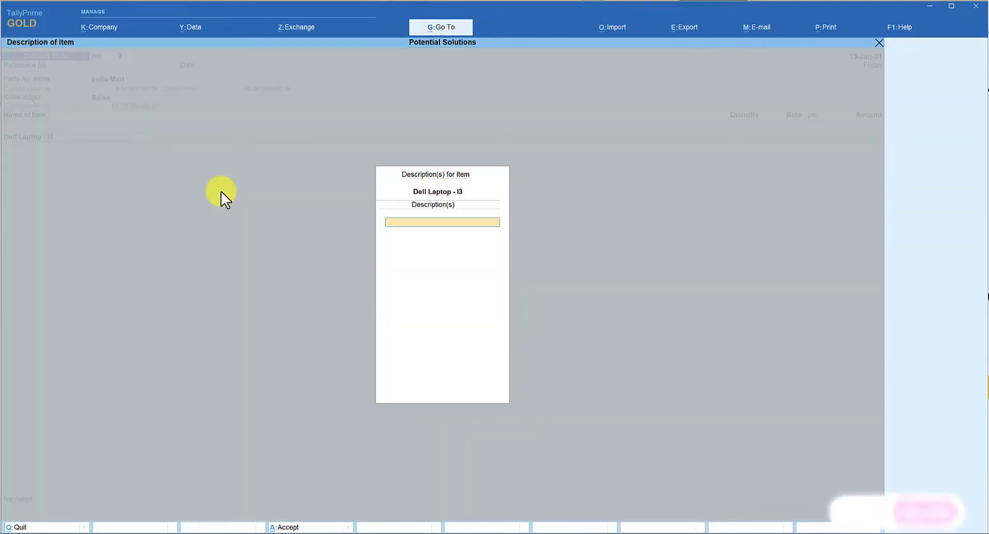
pyautogui.press('Return')
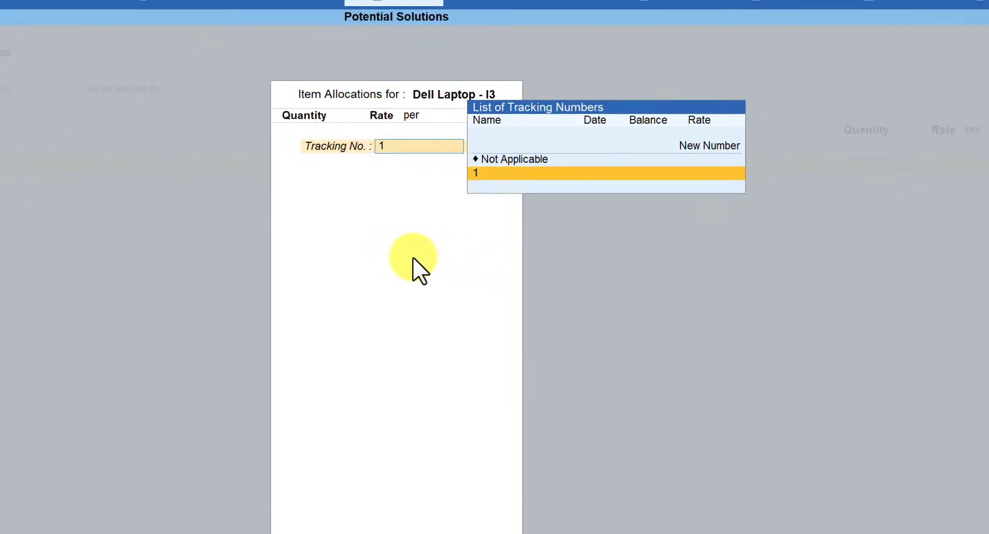
# Allocate 2 Nos of the first item to tracking number 1 at 45,000.00 each and accept its line
pyautogui.press('Return')
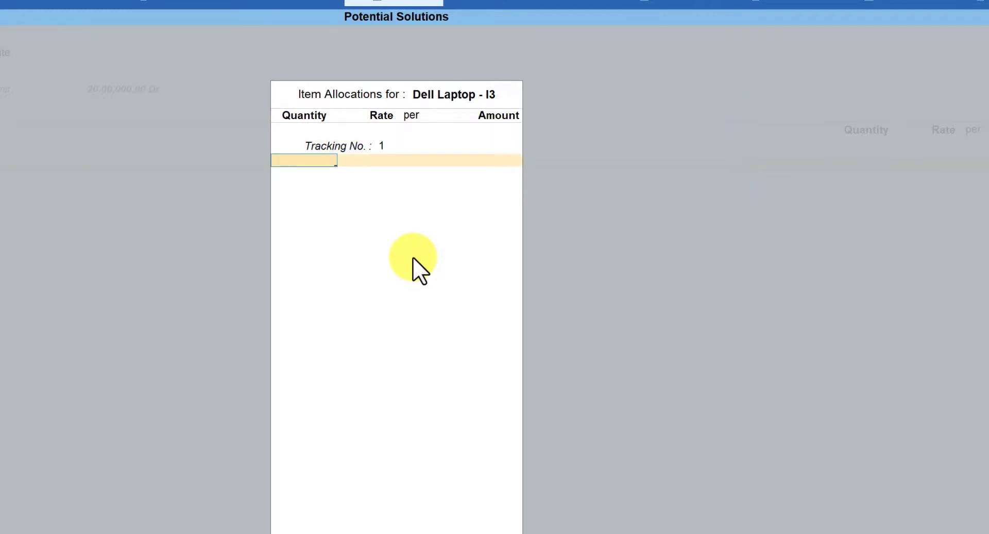
pyautogui.write('2')
pyautogui.press('Return')
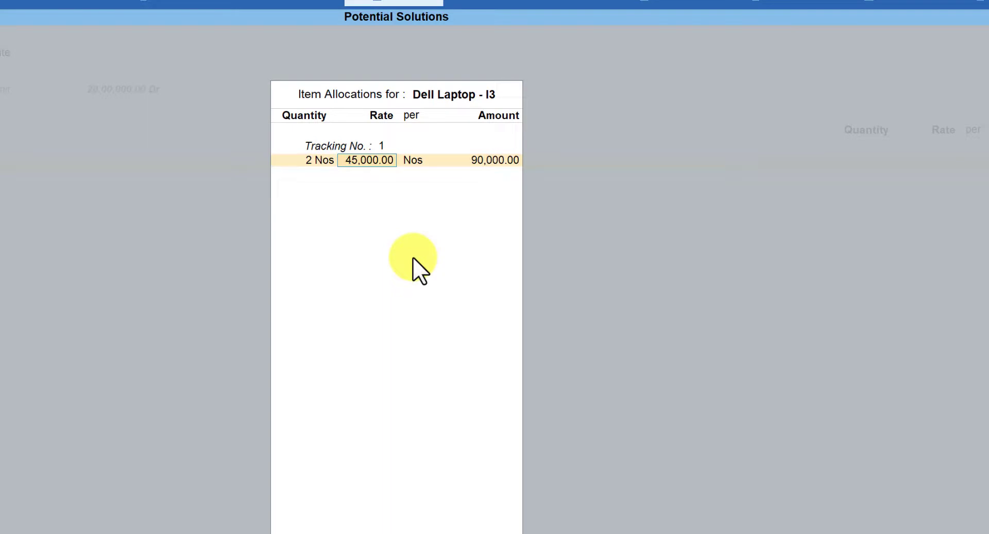
pyautogui.press('Return')
pyautogui.press('Return')
pyautogui.press('Return')
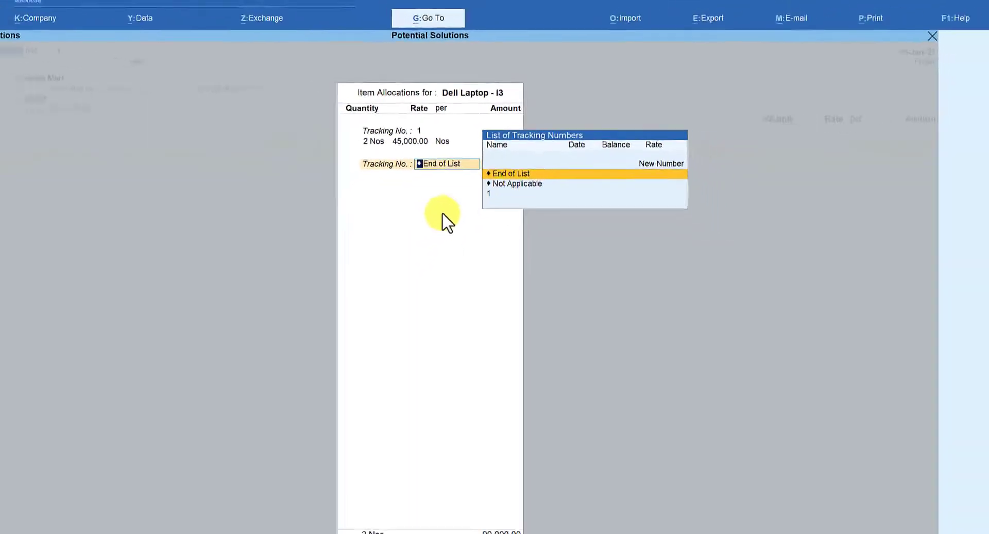
pyautogui.press('Return')
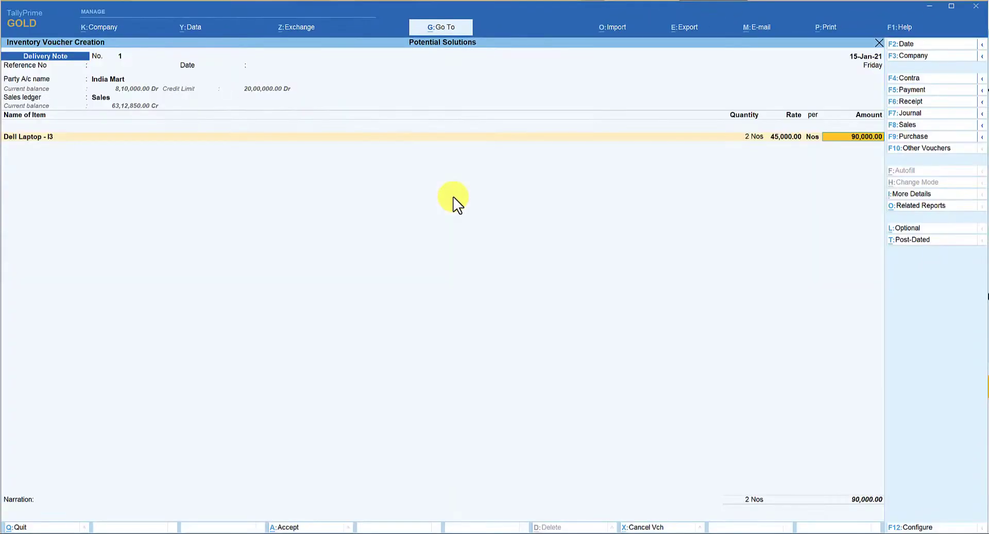
pyautogui.press('Return')
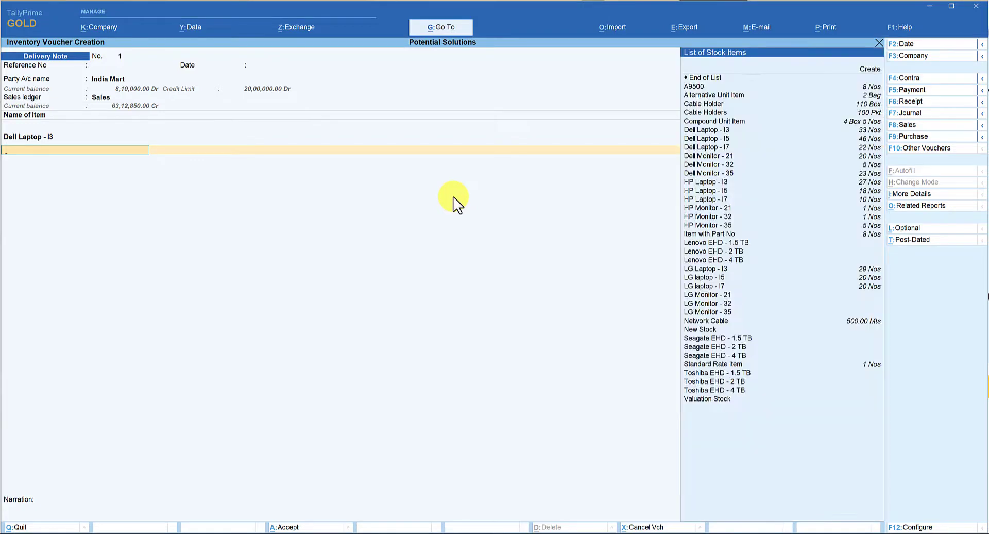
# Select Dell Laptop - I5 as the second stock item, leaving its description blank
pyautogui.press('Down')
pyautogui.press('Down')
pyautogui.press('Down')
pyautogui.press('Down')
pyautogui.press('Down')
pyautogui.press('Down')
pyautogui.press('Down')
pyautogui.press('Down')
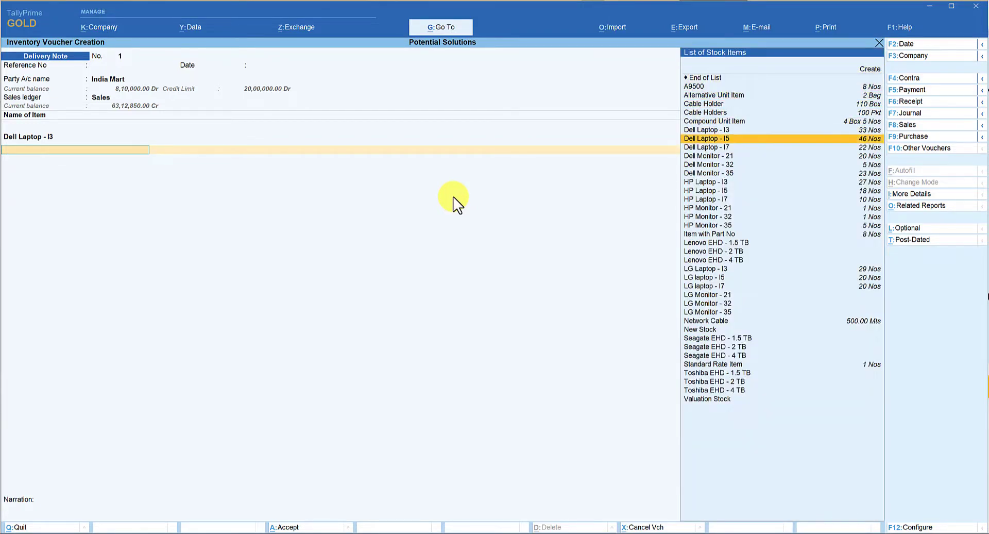
pyautogui.press('Return')
pyautogui.press('Return')
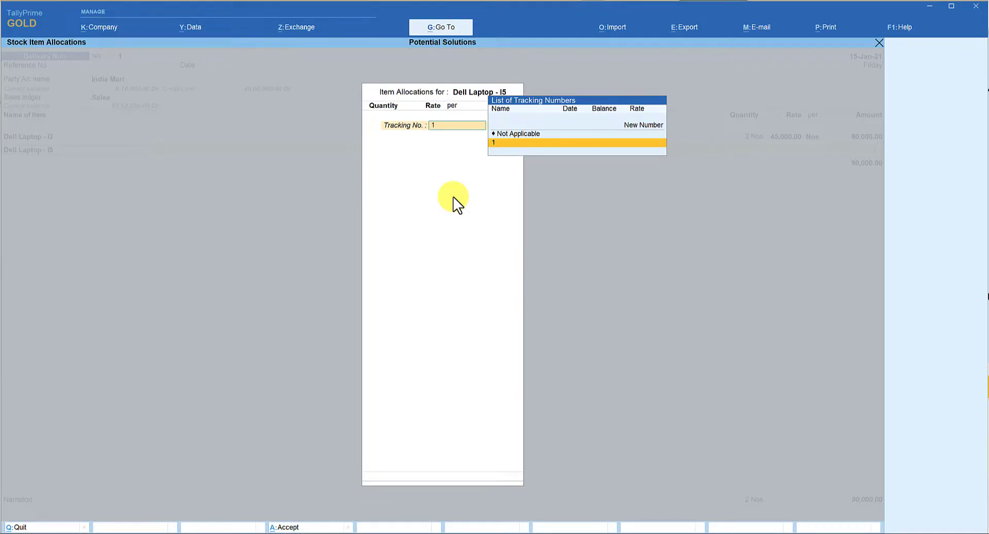
# Allocate 2 Nos of Dell Laptop - I5 to tracking number 1 at 60,000.00 each and accept its line
pyautogui.press('Return')
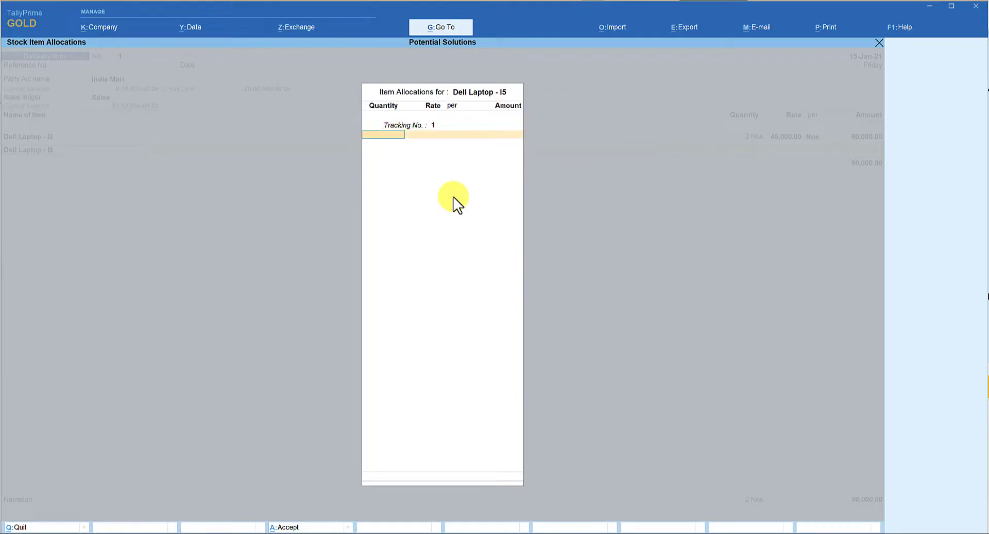
pyautogui.write('2')
pyautogui.press('Return')
pyautogui.press('Return')
pyautogui.press('Return')
pyautogui.press('Return')
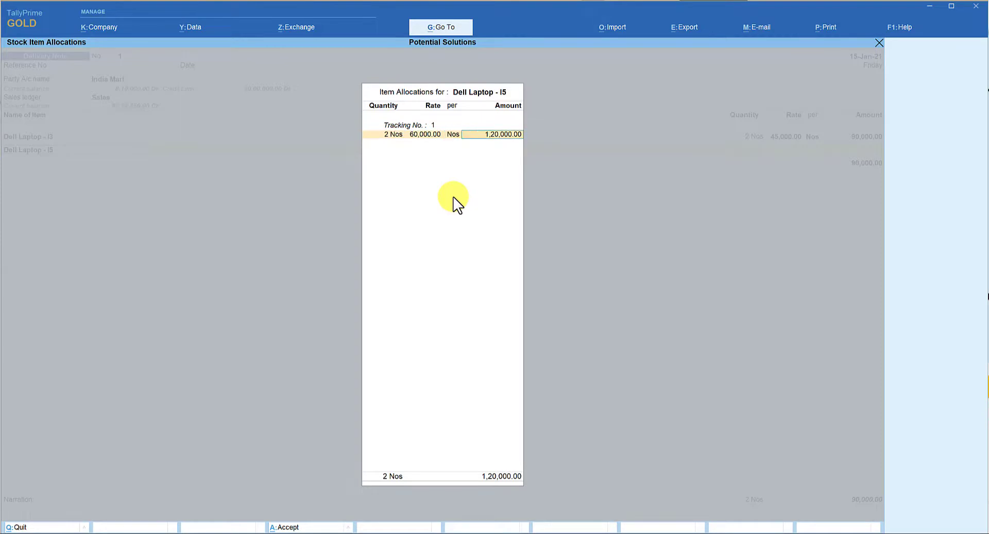
pyautogui.press('Return')
pyautogui.press('Return')
# Select Dell Laptop - I3 again as the third stock item, leaving its description blank
pyautogui.write('D')
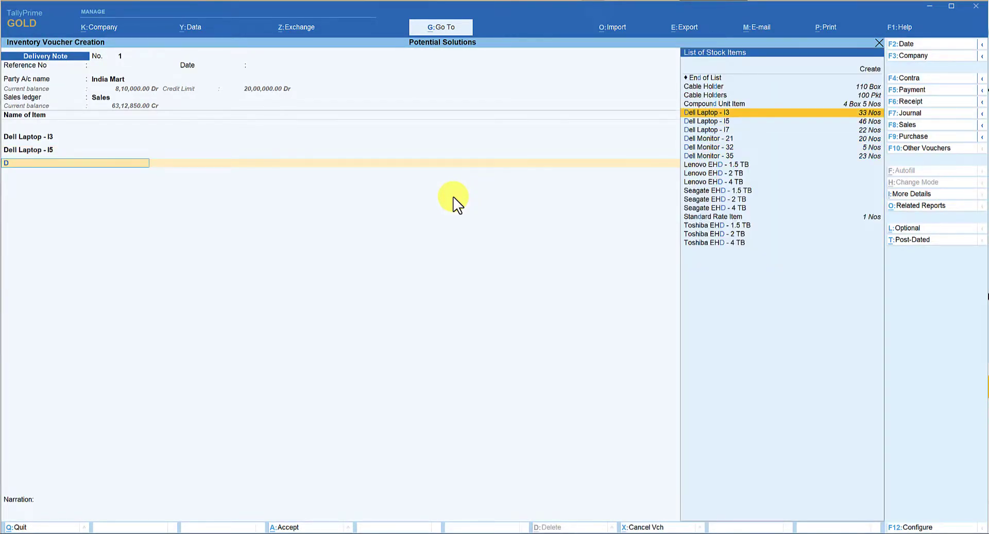
pyautogui.press('Return')
# Allocate 2 Nos of the repeated Dell Laptop - I3 to tracking number 1 at 45,000.00 each and accept its line
pyautogui.press('Return')
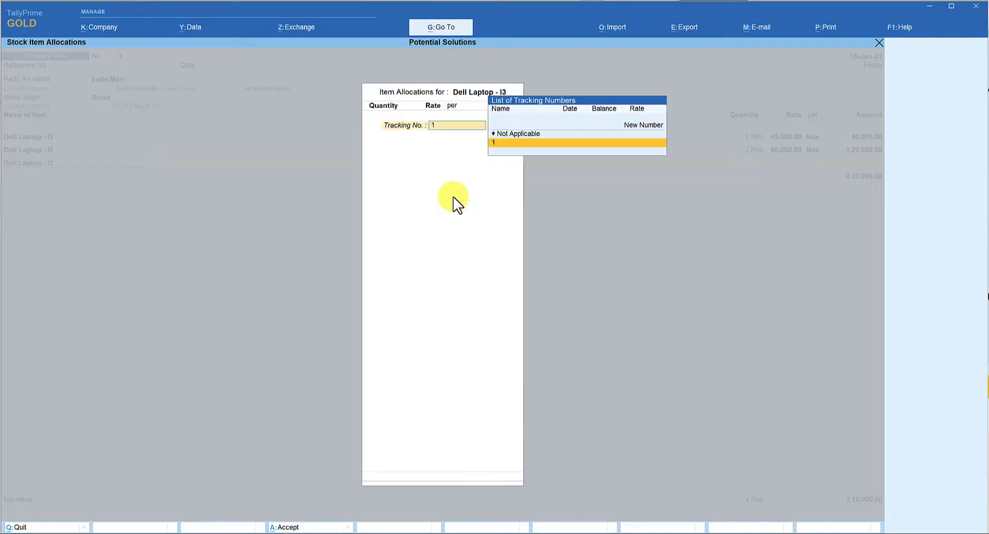
pyautogui.press('Return')
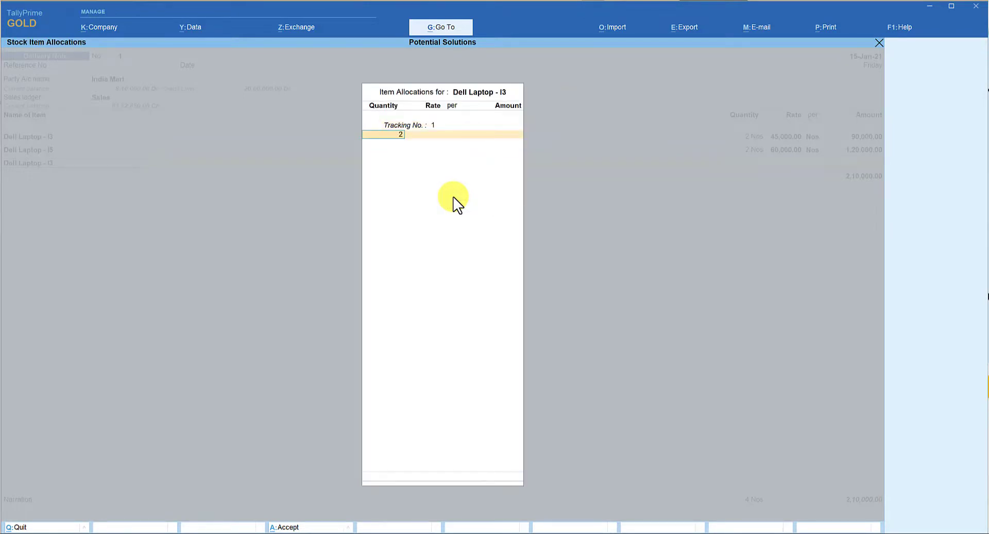
pyautogui.write('2')
pyautogui.press('Return')
pyautogui.press('Return')
pyautogui.press('Return')
pyautogui.press('Return')
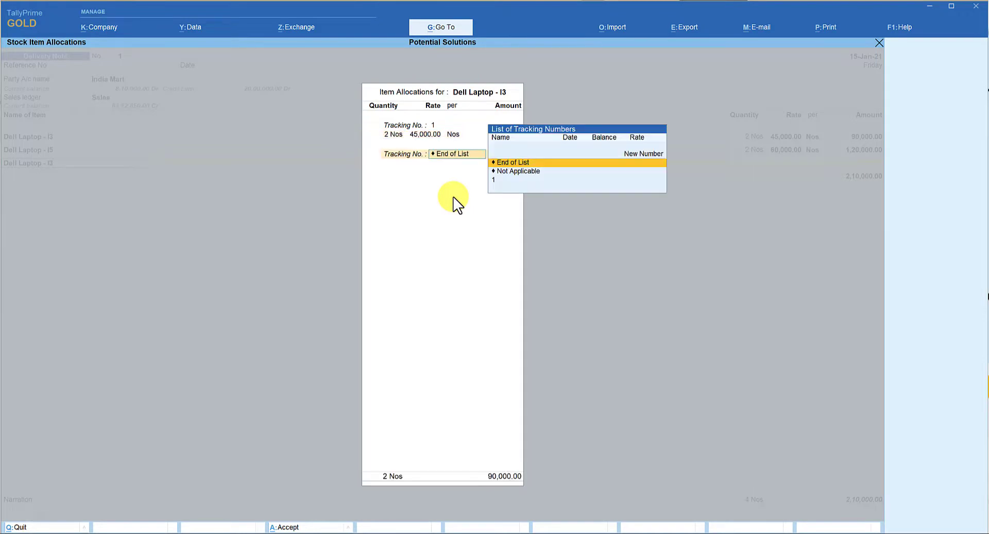
pyautogui.press('Return')
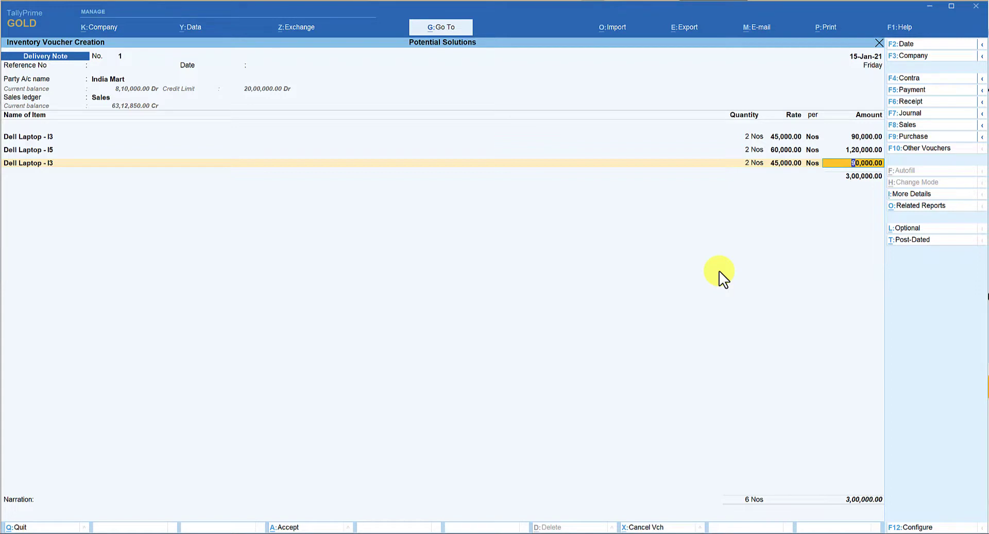
pyautogui.press('Return')
# End the item and ledger lists, leave the narration empty and save the delivery note
pyautogui.press('Return')
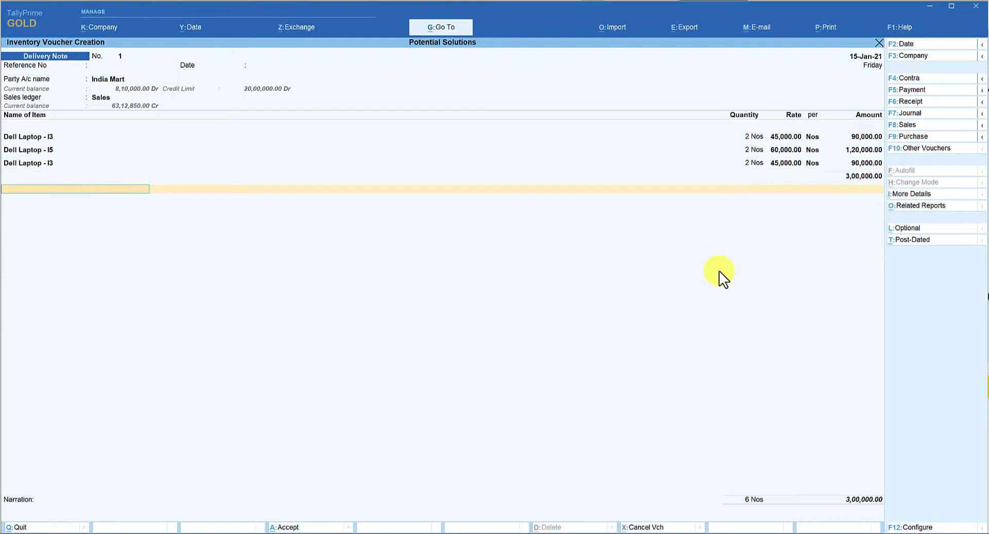
pyautogui.press('Return')
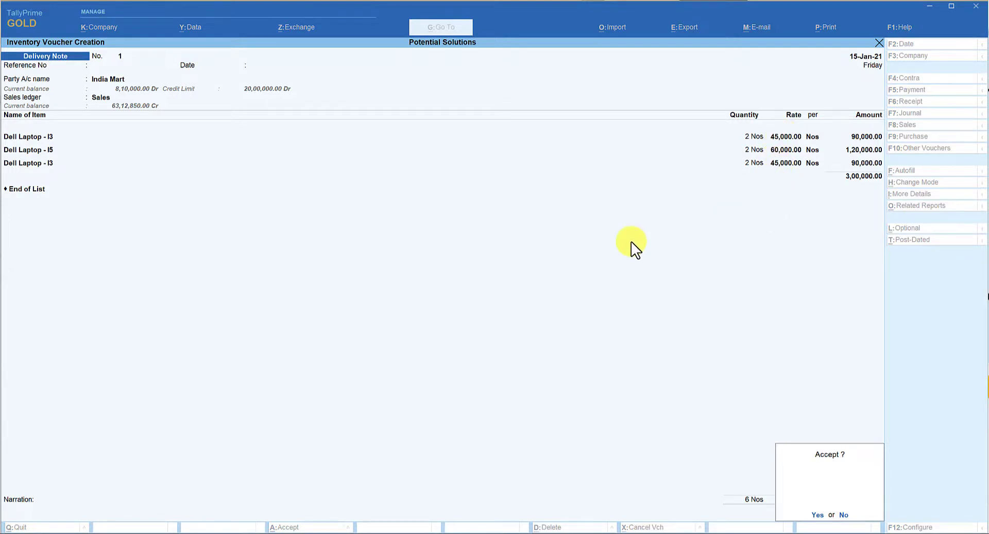
pyautogui.press('Return')
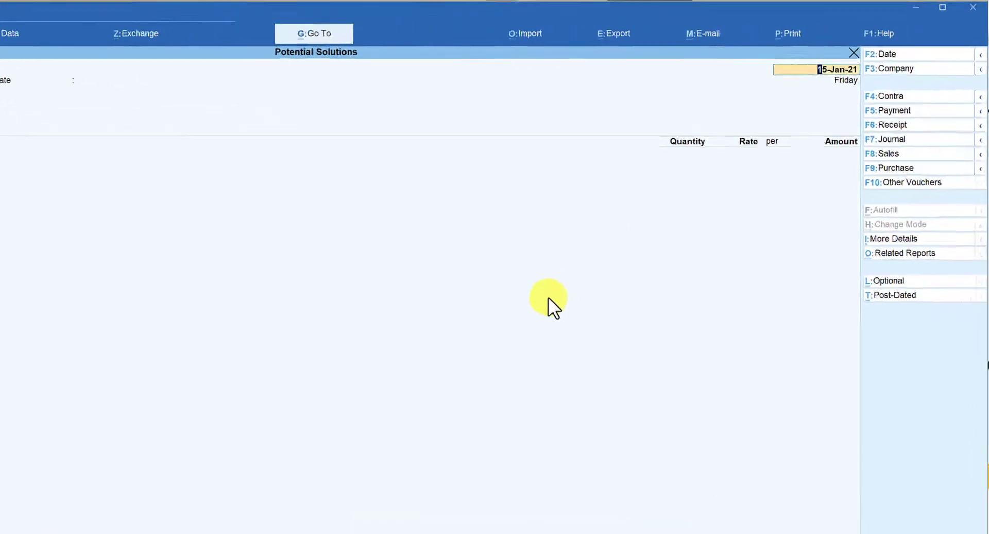
# Start a sales voucher dated 16-1-2021, leaving its reference number and reference date blank
pyautogui.click(837, 234)
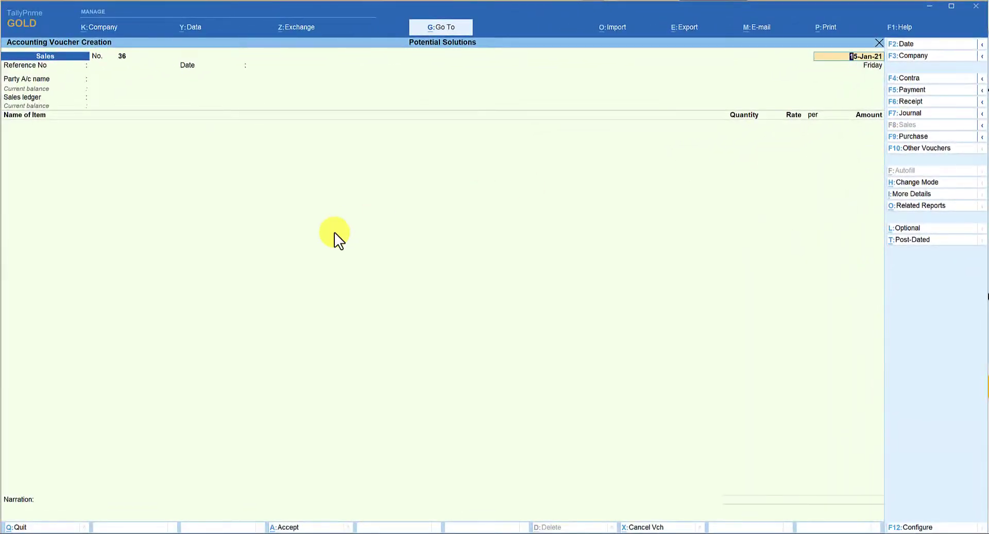
pyautogui.press('F2')
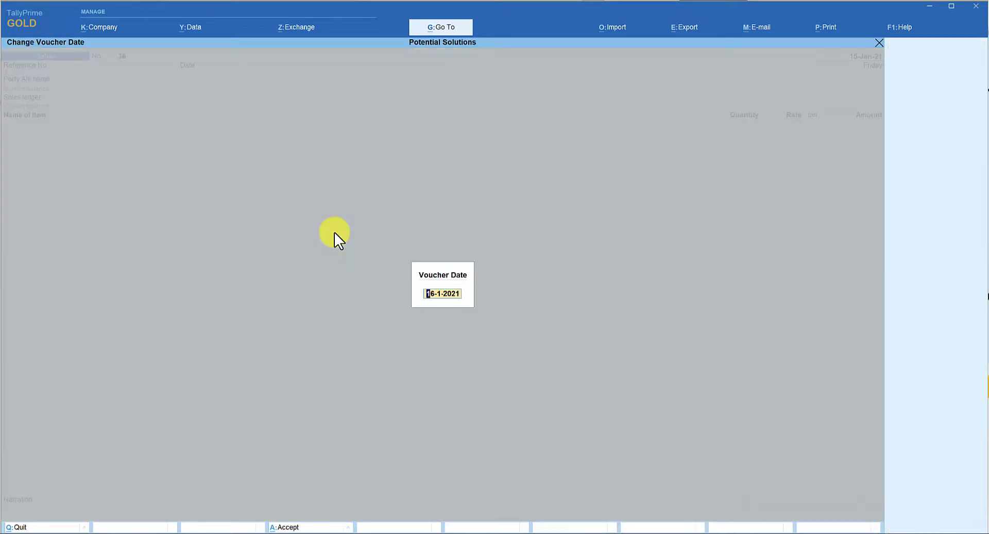
pyautogui.press('Return')
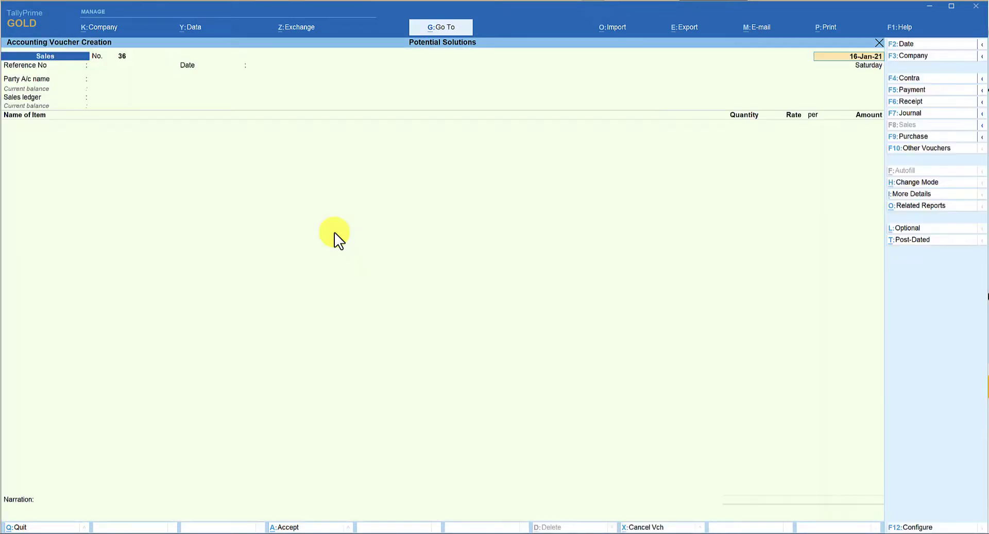
pyautogui.press('Return')
pyautogui.press('Return')
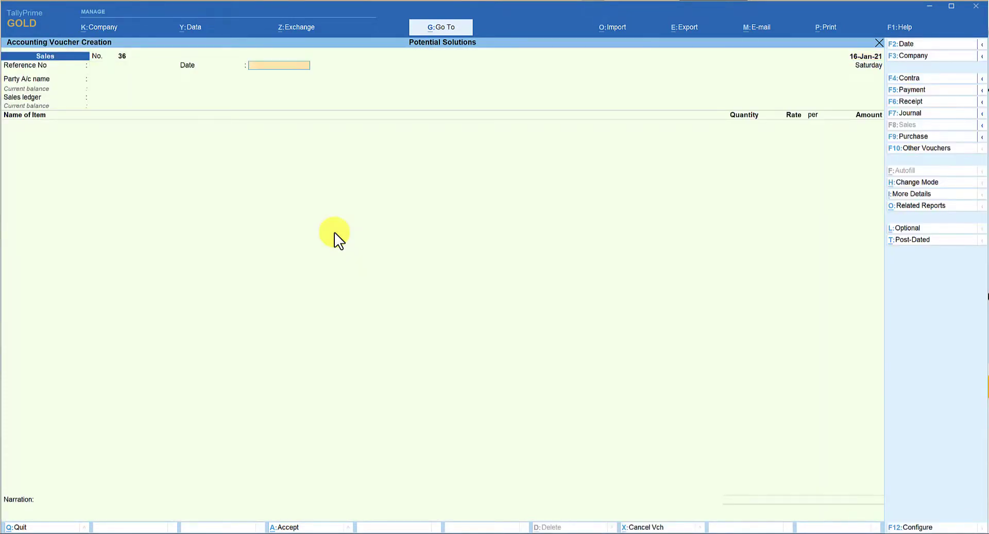
pyautogui.press('Return')
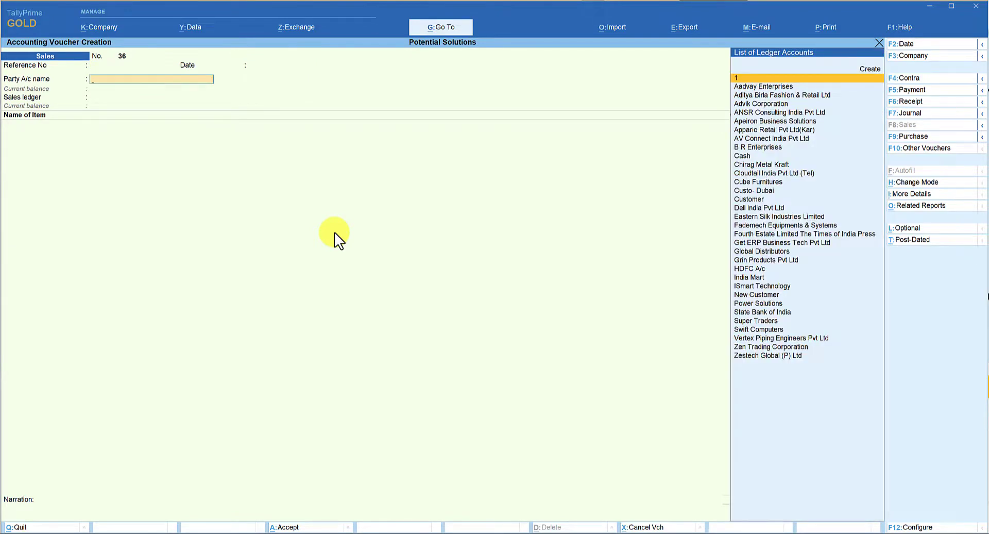
# Bill India Mart against delivery note 1 of 15-Jan-21, keeping its party details and the Sales ledger
pyautogui.write('ind')
pyautogui.press('Return')
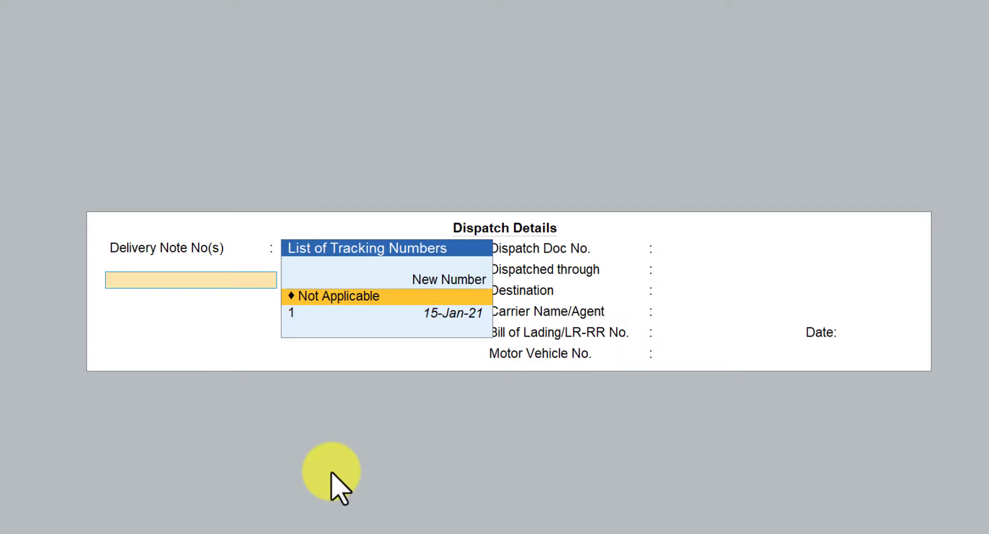
pyautogui.press('Down')
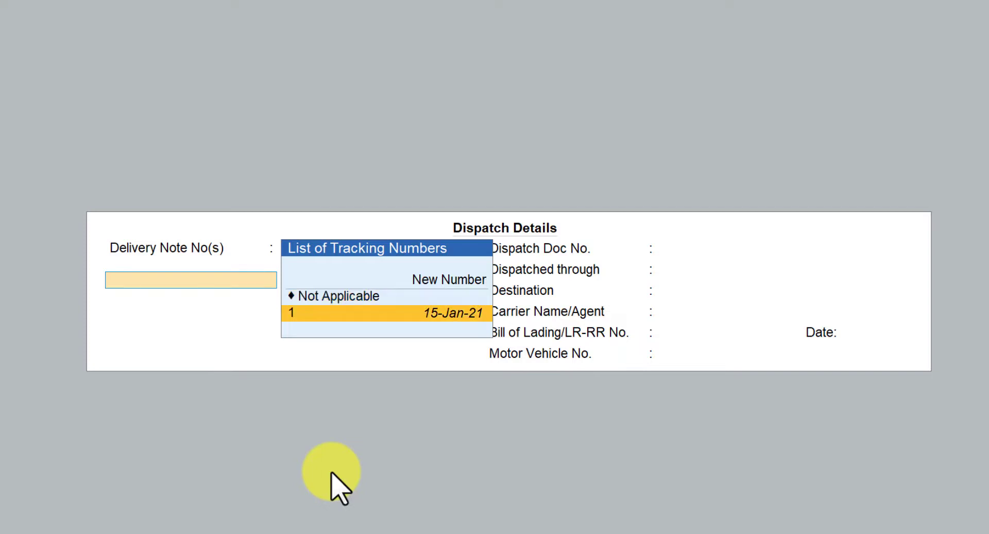
pyautogui.press('Return')
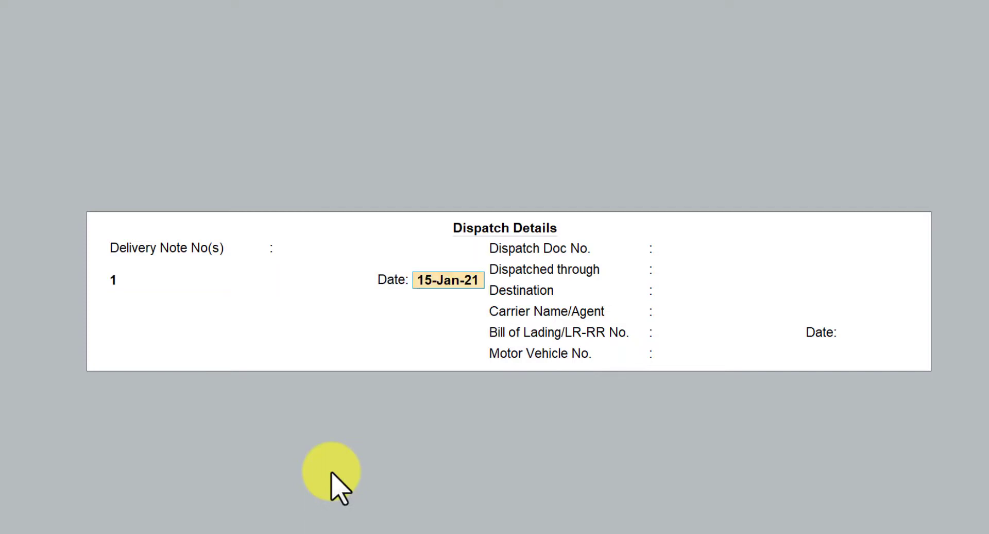
pyautogui.press('Return')
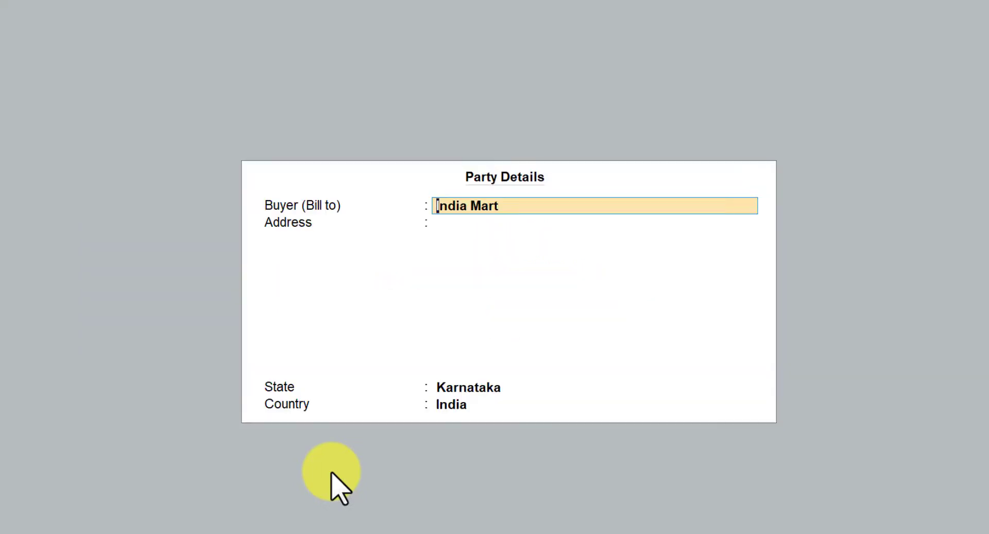
pyautogui.hotkey('ctrl', 'a')
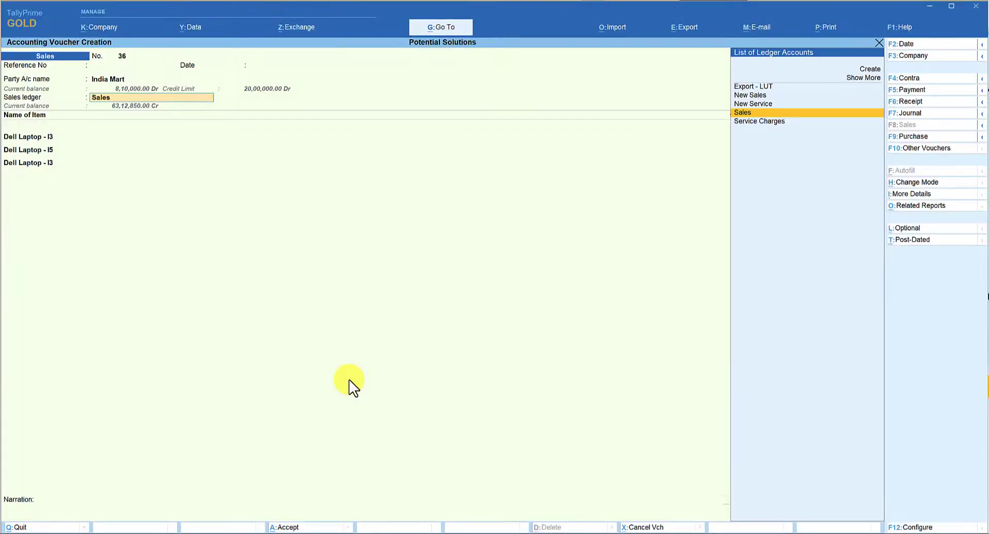
pyautogui.press('Return')
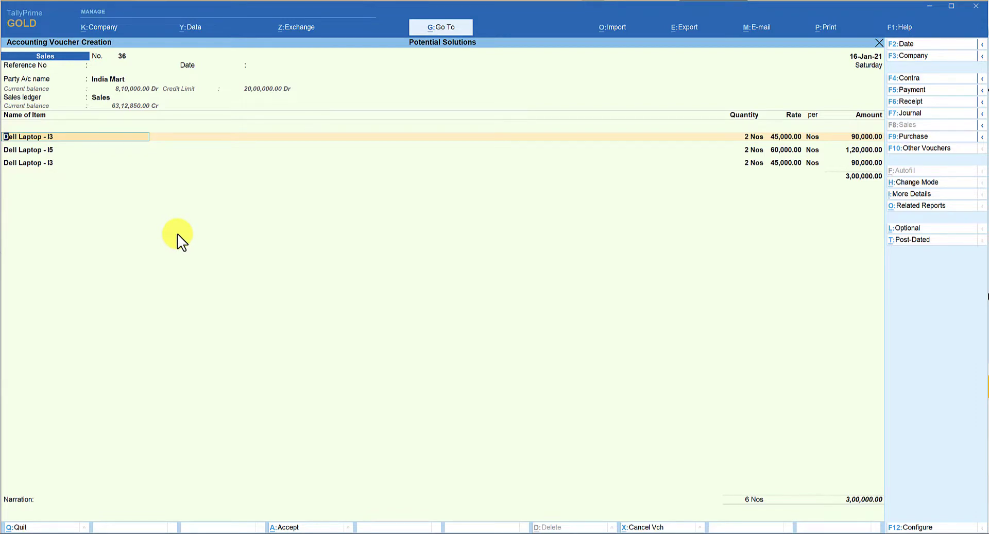
# Check the Consolidate Qty of Stock Items with same Rate option in the voucher configuration, leaving it unchanged
pyautogui.press('F12')
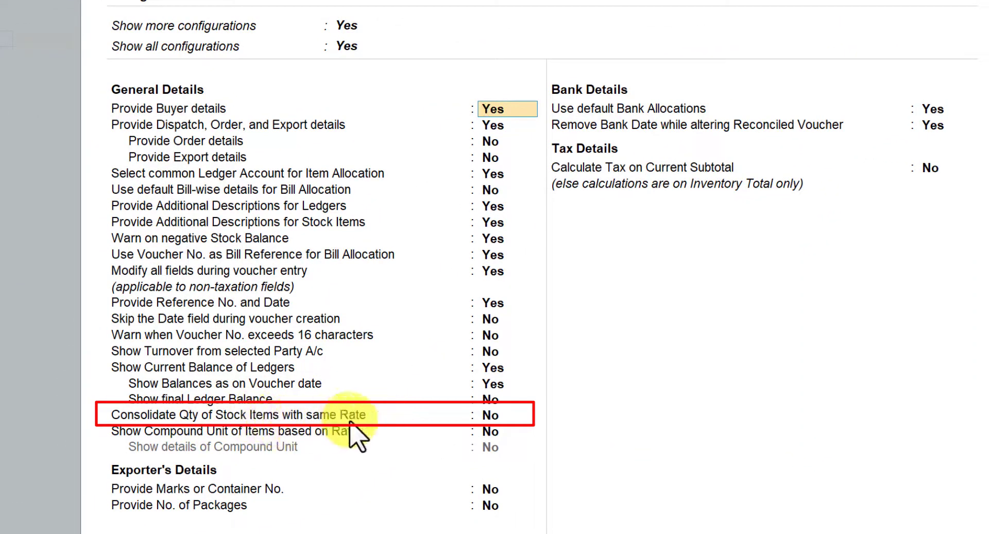
pyautogui.press('Escape')
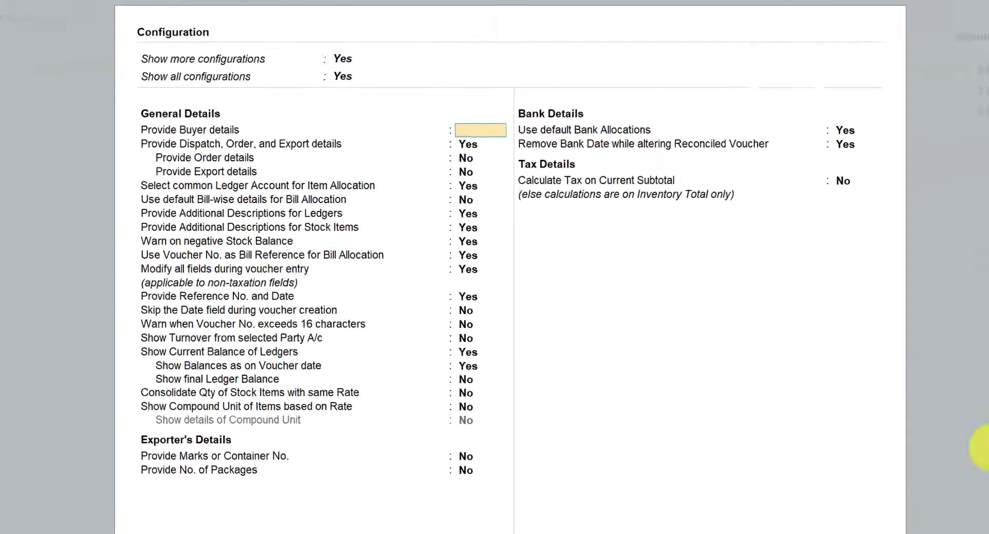
pyautogui.press('Escape')
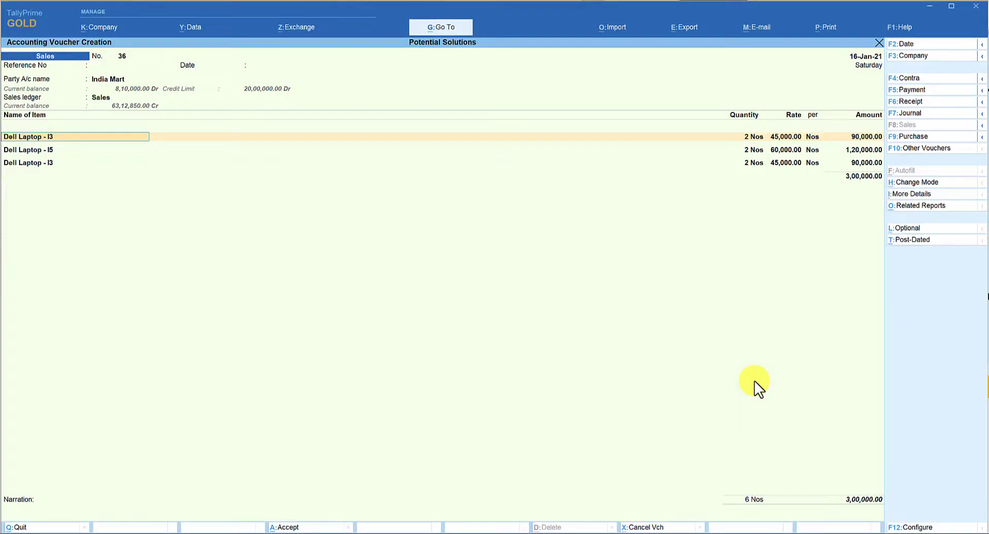
# Discard the unsaved India Mart sales entry and return to a blank sales voucher
pyautogui.press('space')
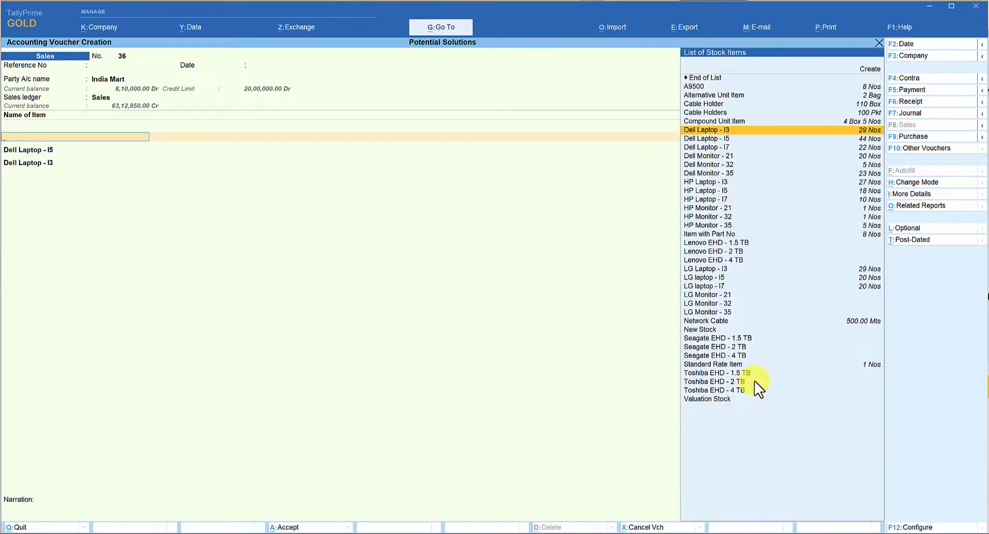
pyautogui.press('Escape')
pyautogui.press('Escape')
pyautogui.press('y')
pyautogui.press('Return')
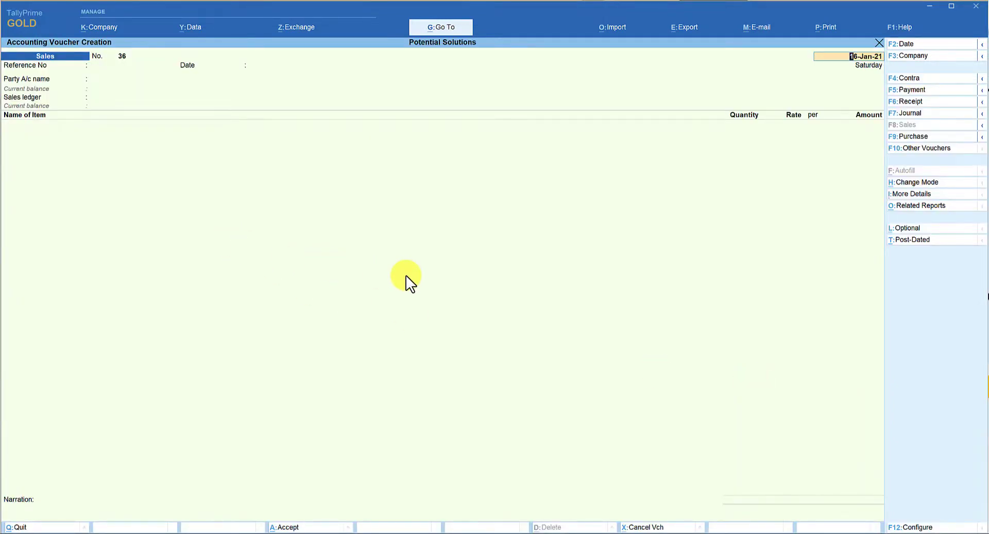
# Set Consolidate Qty of Stock Items with same Rate to Yes in the voucher configuration and accept it
pyautogui.press('F12')
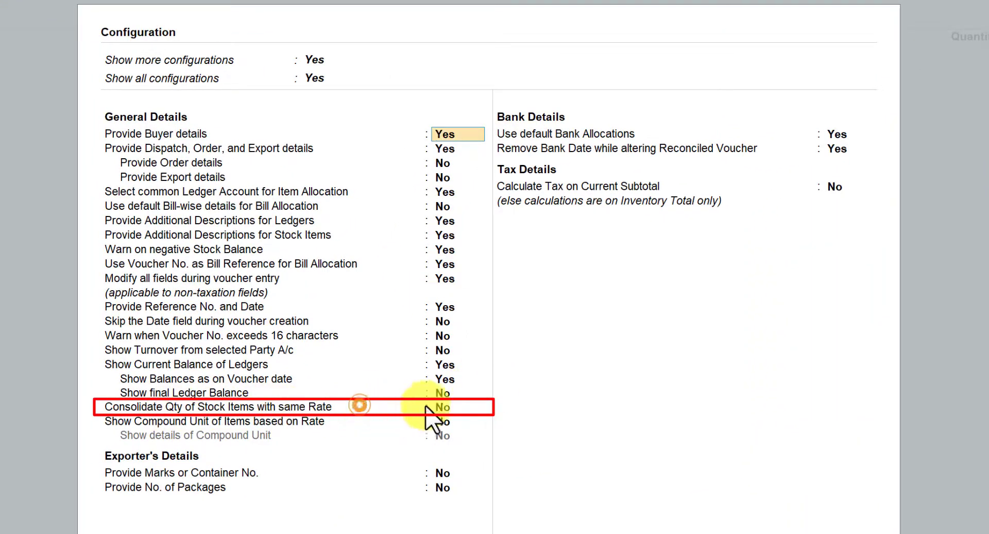
pyautogui.click(443, 407)
pyautogui.write('y')
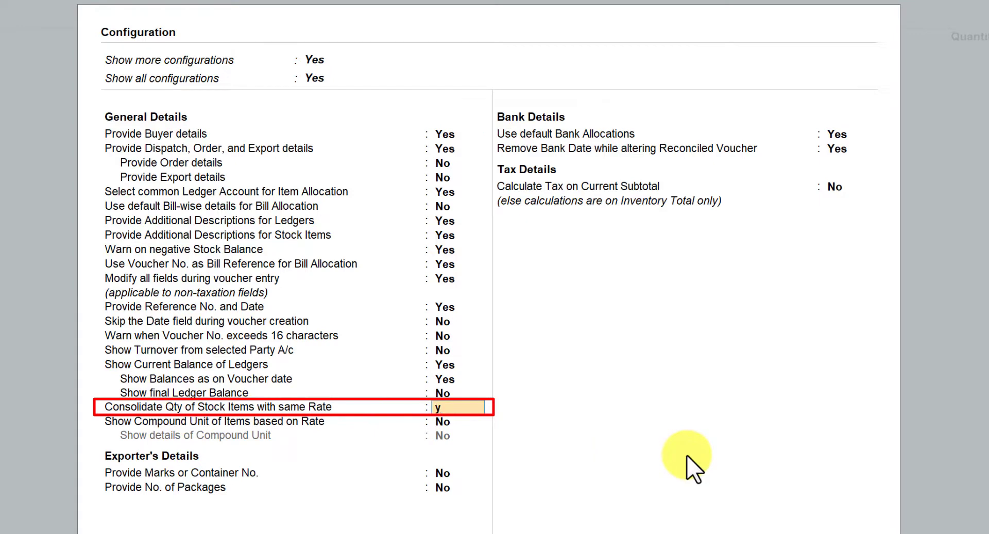
pyautogui.press('Return')
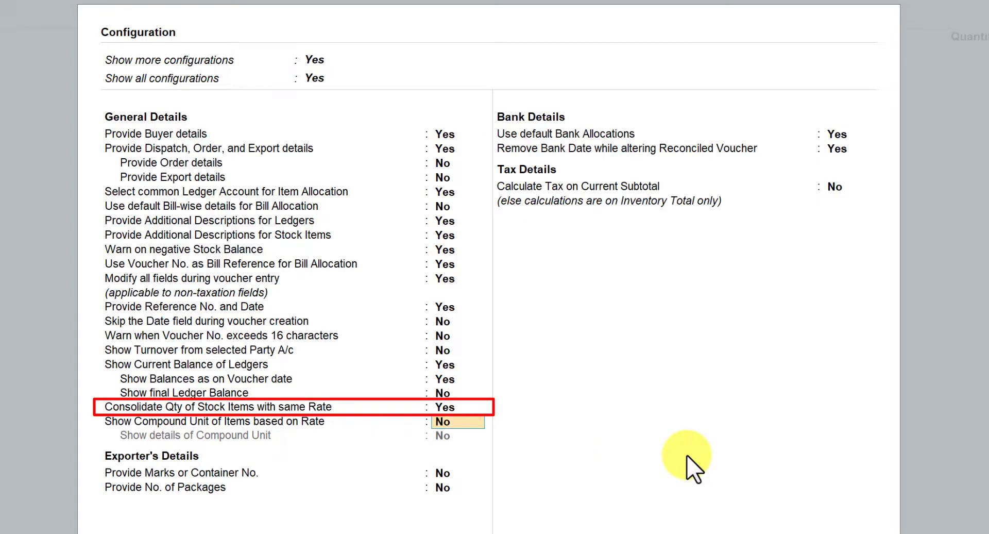
pyautogui.hotkey('ctrl', 'a')
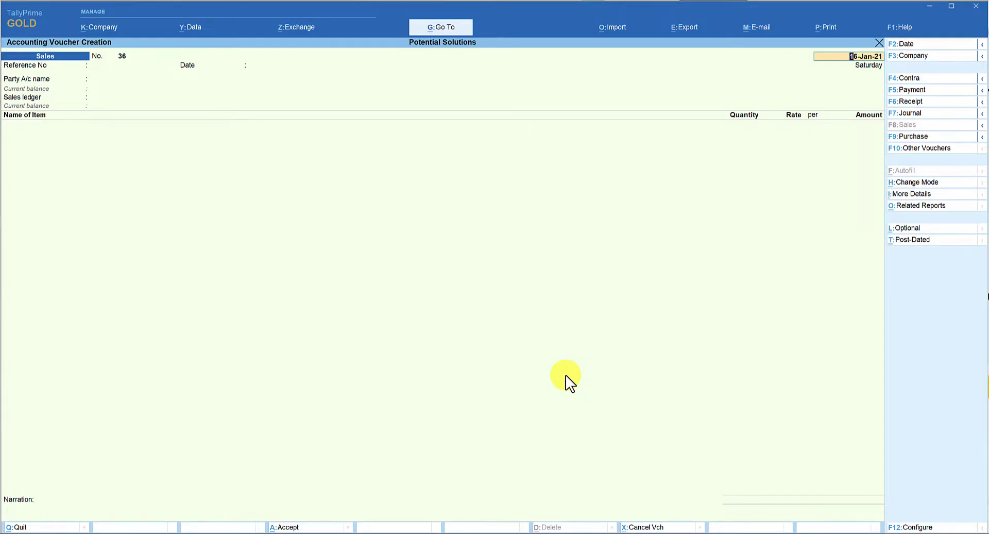
# Keep the voucher date 16-Jan-21, leave the reference number and date blank, and select India Mart as the party
pyautogui.press('Return')
pyautogui.press('Return')
pyautogui.press('Return')
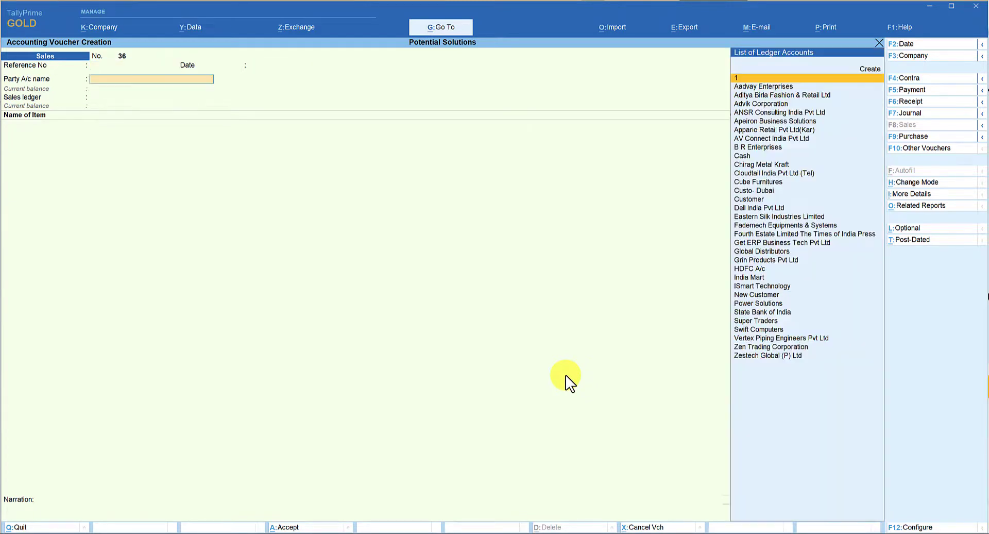
pyautogui.write('Ind')
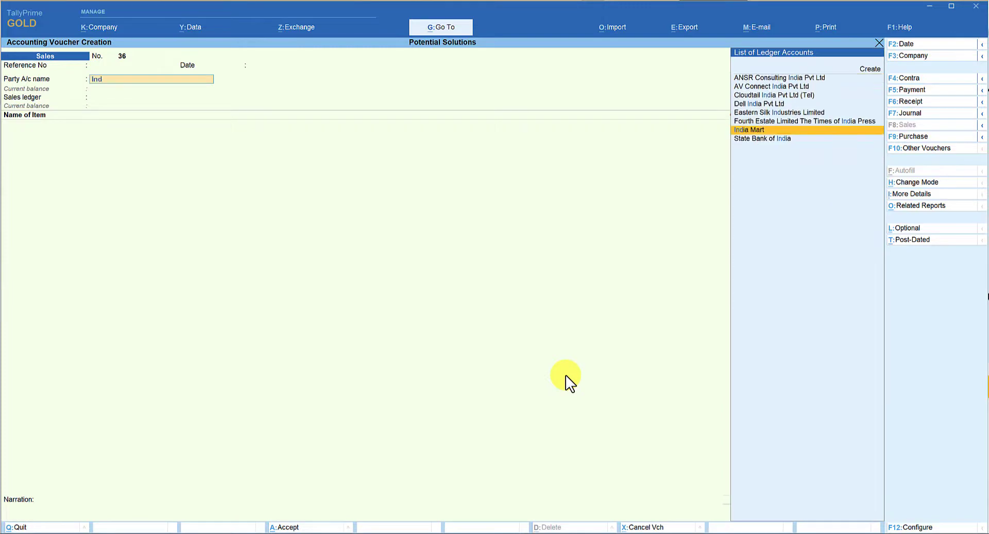
pyautogui.press('Return')
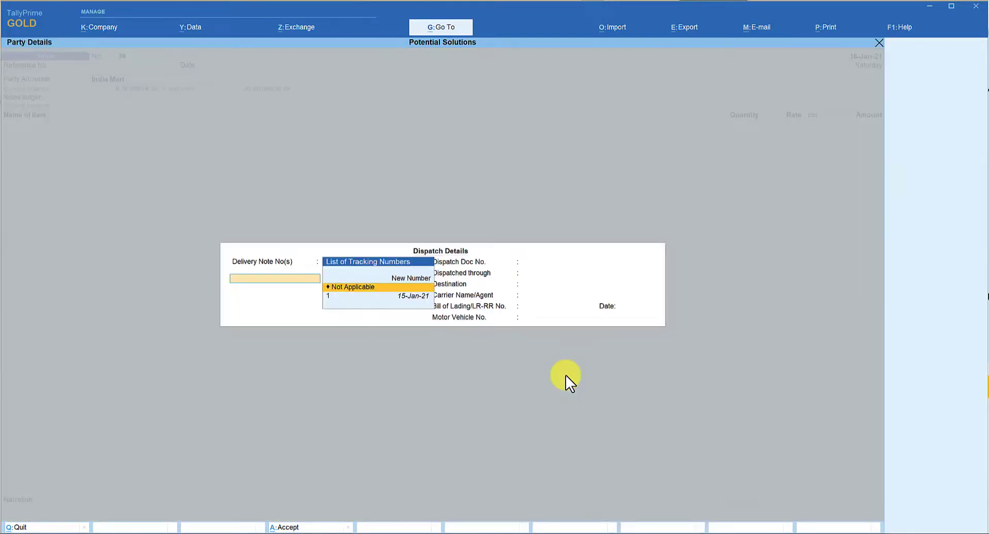
# Link delivery note 1 of 15-Jan-21 to the sales voucher, keeping the party details and the Sales ledger
pyautogui.press('Down')
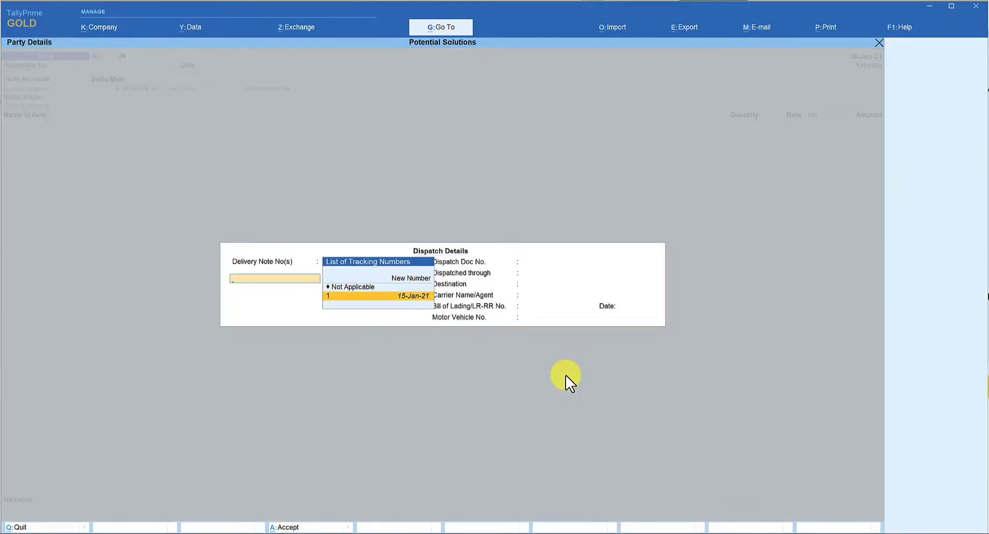
pyautogui.press('Return')
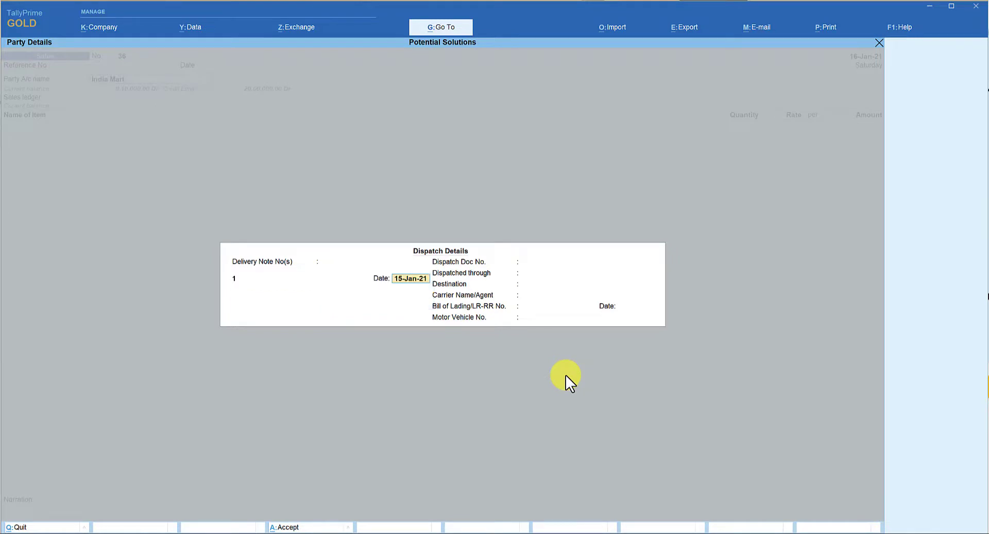
pyautogui.press('ctrl')
pyautogui.hotkey('ctrl', 'a')
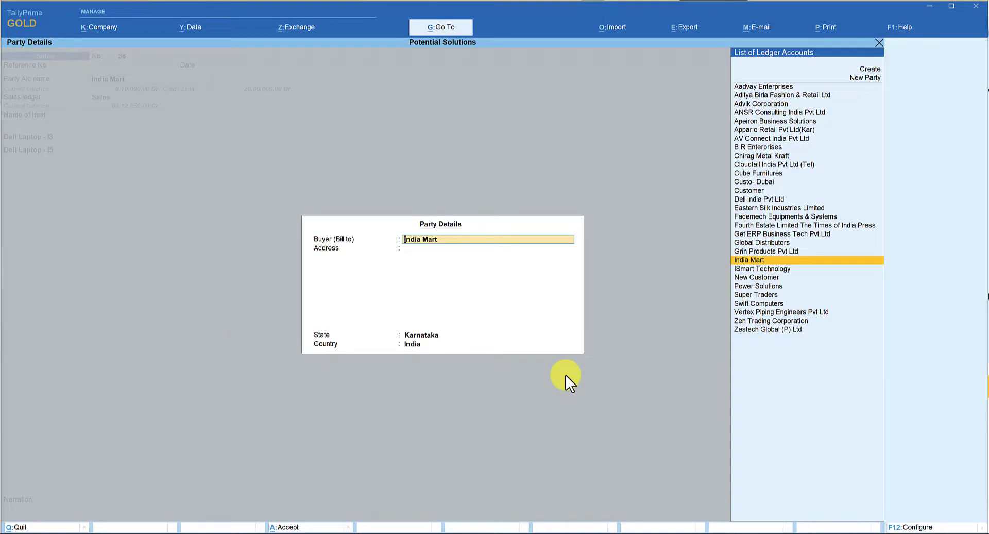
pyautogui.hotkey('ctrl', 'a')
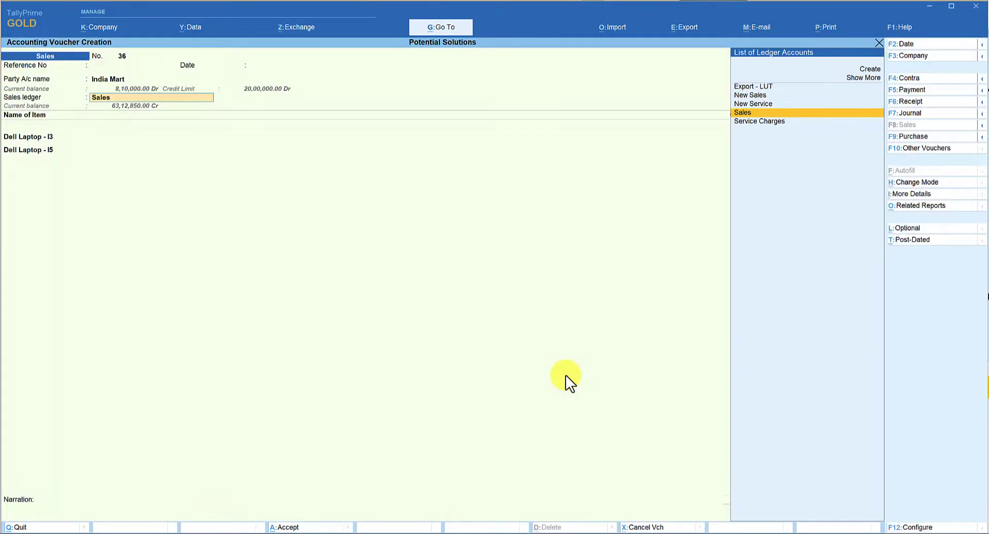
pyautogui.press('Return')
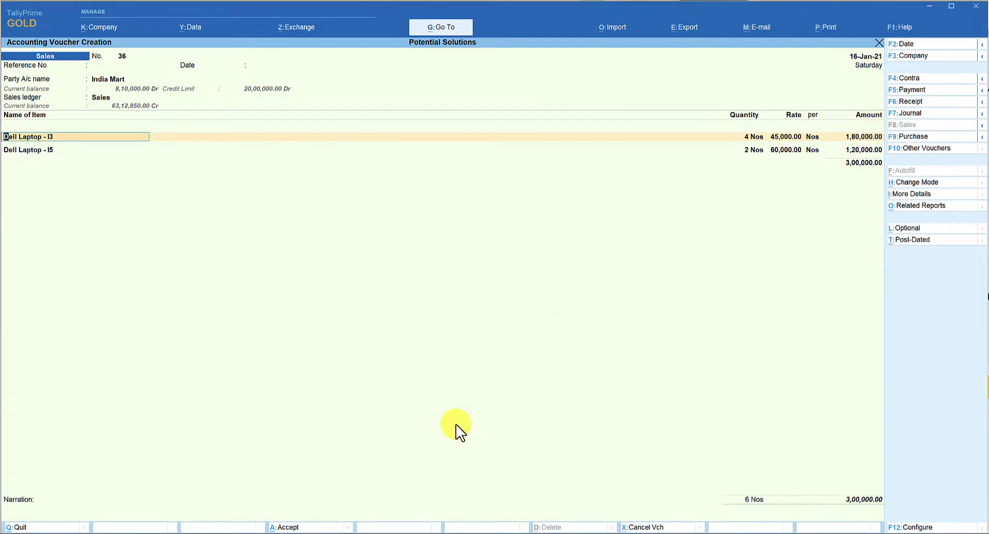
# Review the consolidation option in the voucher configuration against the voucher's item lines, without changing any setting
pyautogui.press('F12')
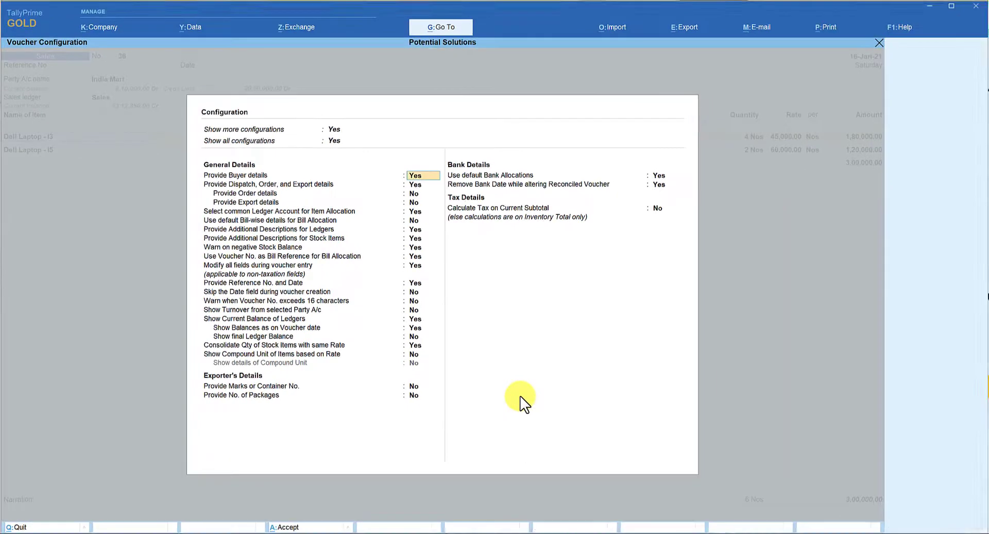
pyautogui.press('Escape')
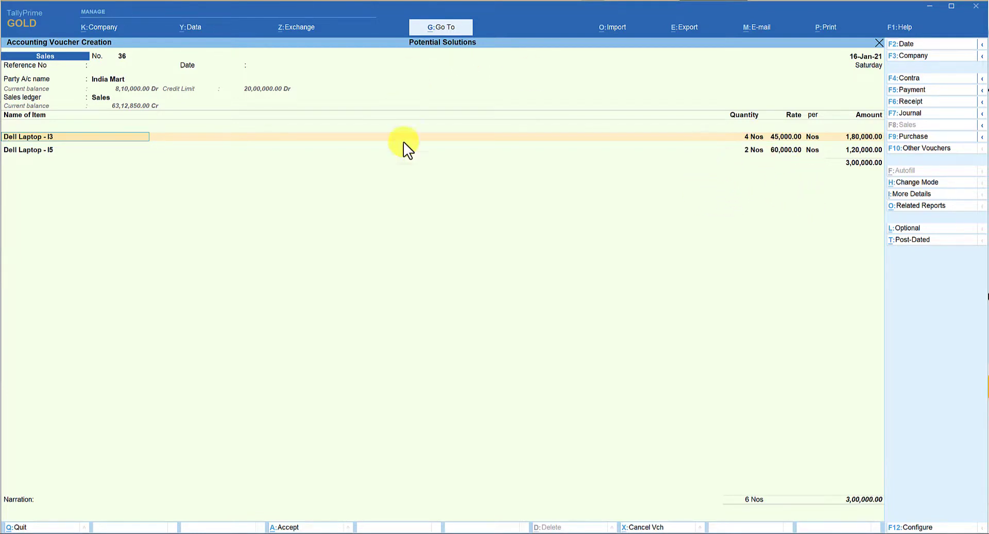
pyautogui.press('F12')
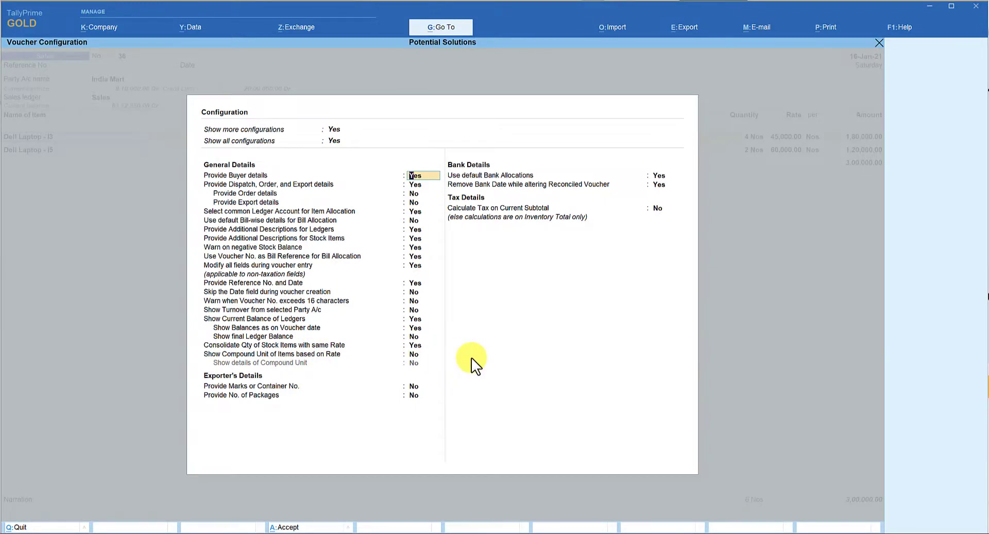
pyautogui.press('Escape')
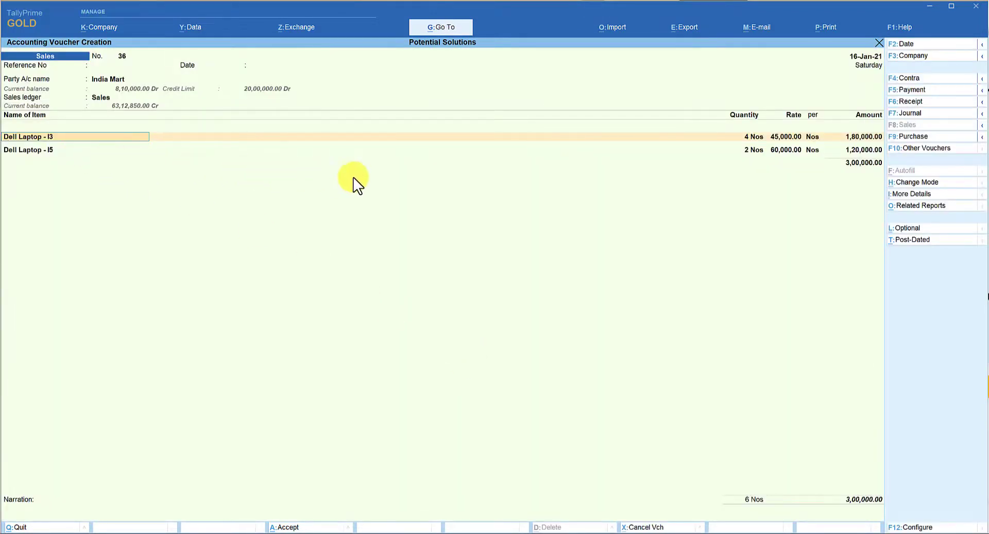